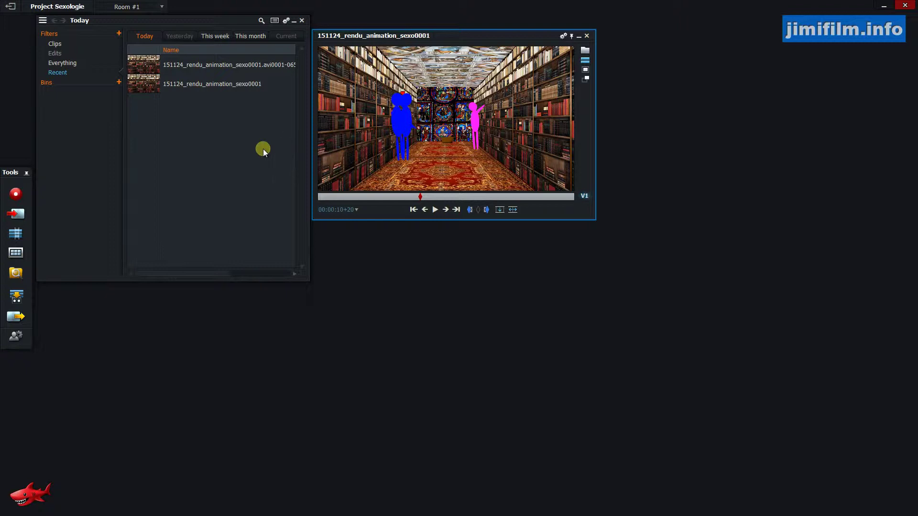
- Open the file import browser and go to the SON folder of the 151116_Sexologie project directory
click(158, 88)
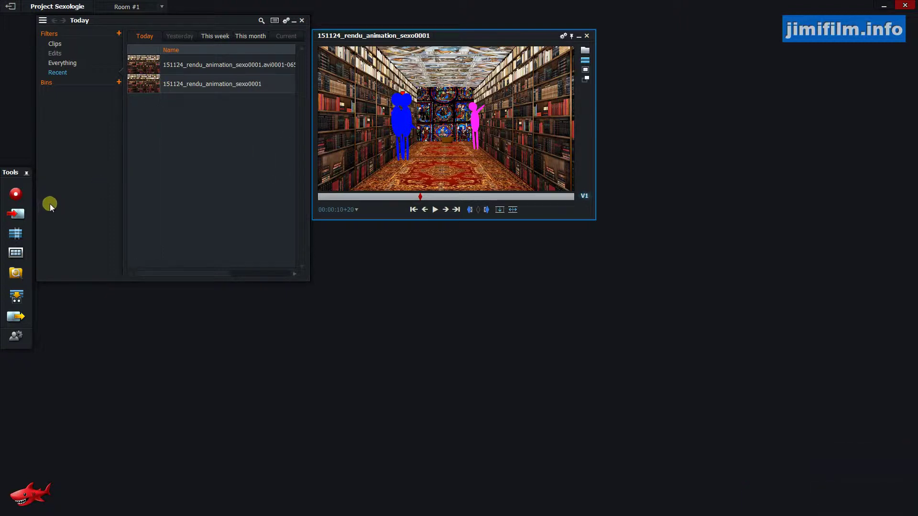
click(24, 214)
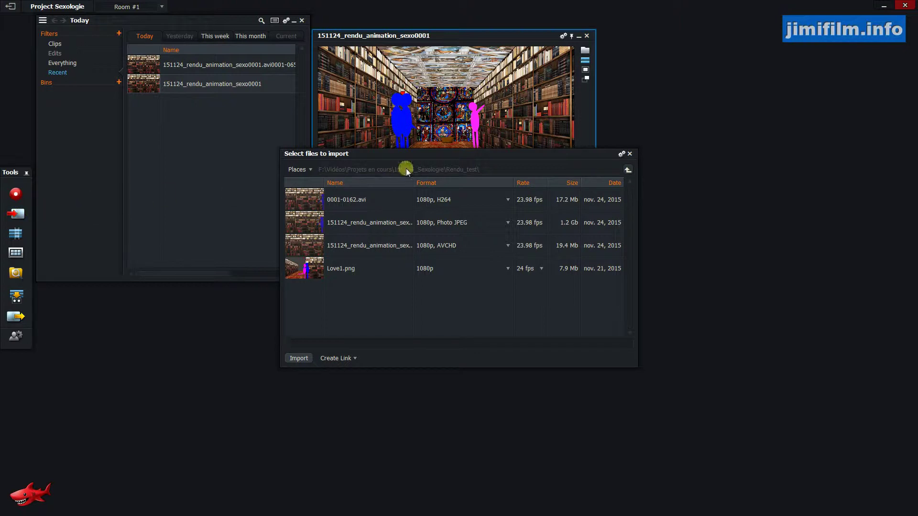
drag(363, 154, 358, 124)
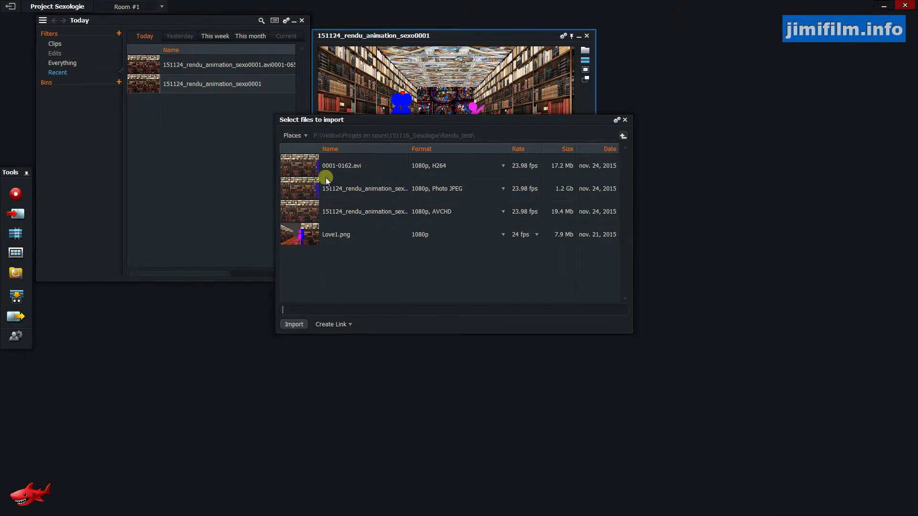
click(310, 165)
drag(308, 189, 305, 242)
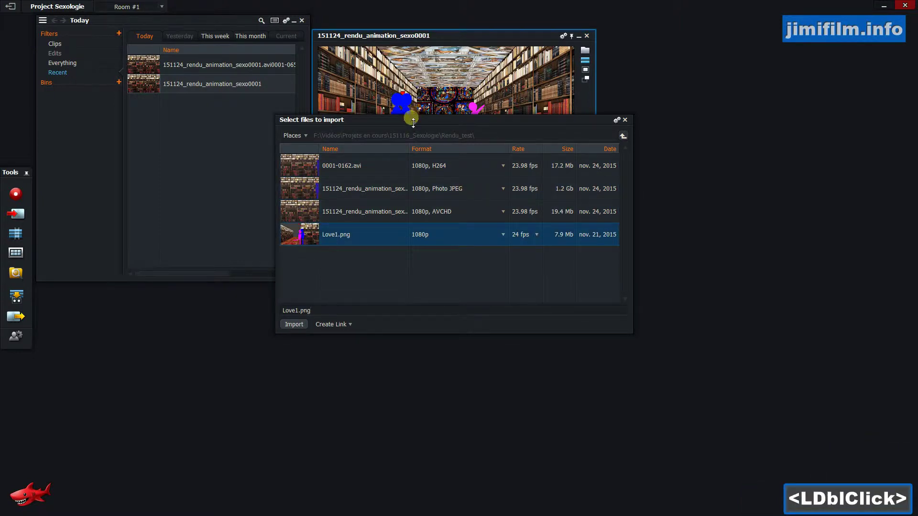
click(298, 136)
double_click(298, 136)
click(298, 137)
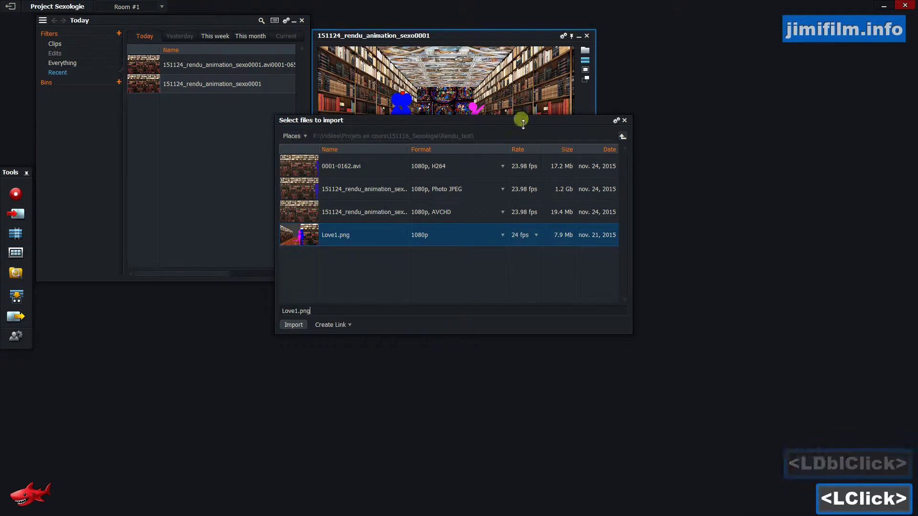
click(623, 136)
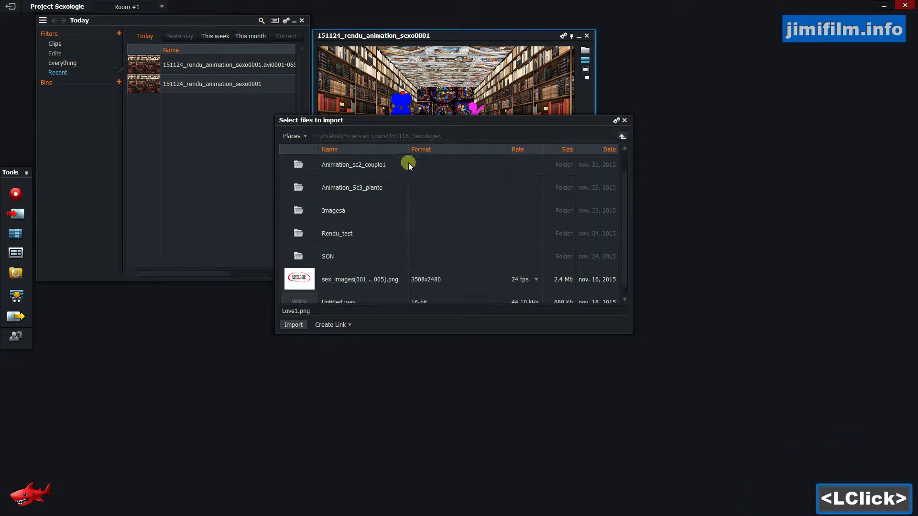
double_click(299, 258)
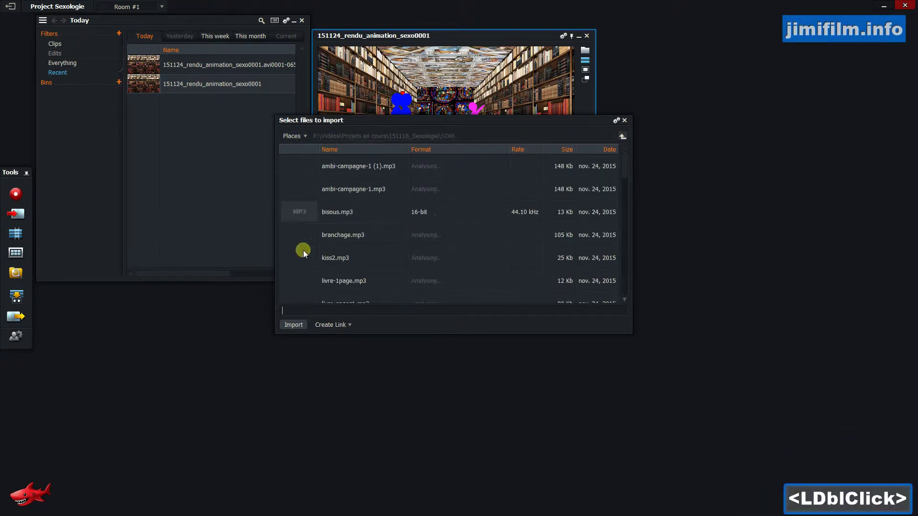
- Import all the sound files in the SON folder, from ambi-campagne-1 (1).mp3 through sf_vent_insectes_01.mp3
click(303, 163)
drag(625, 165, 547, 295)
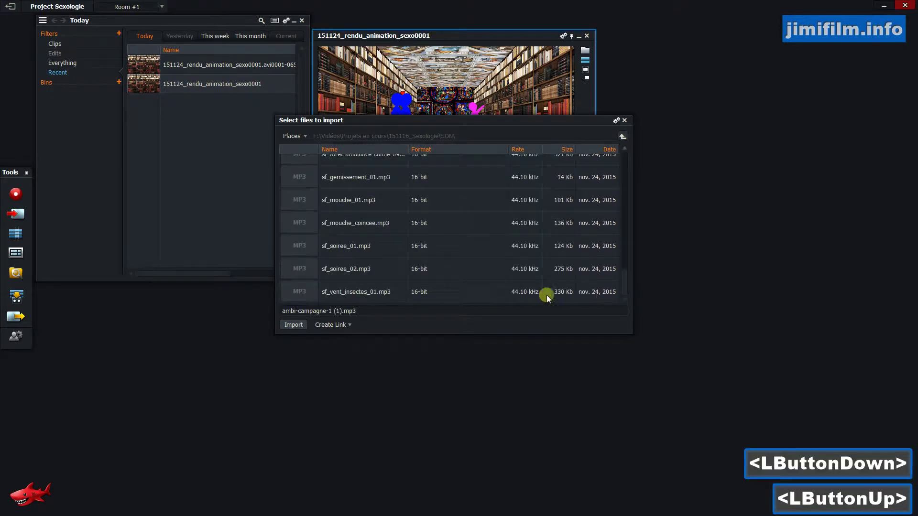
shift+click(301, 293)
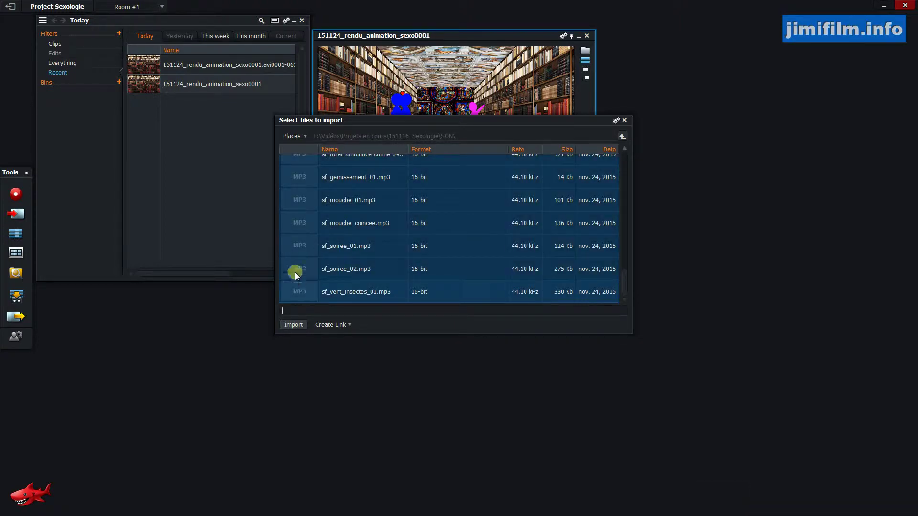
click(294, 325)
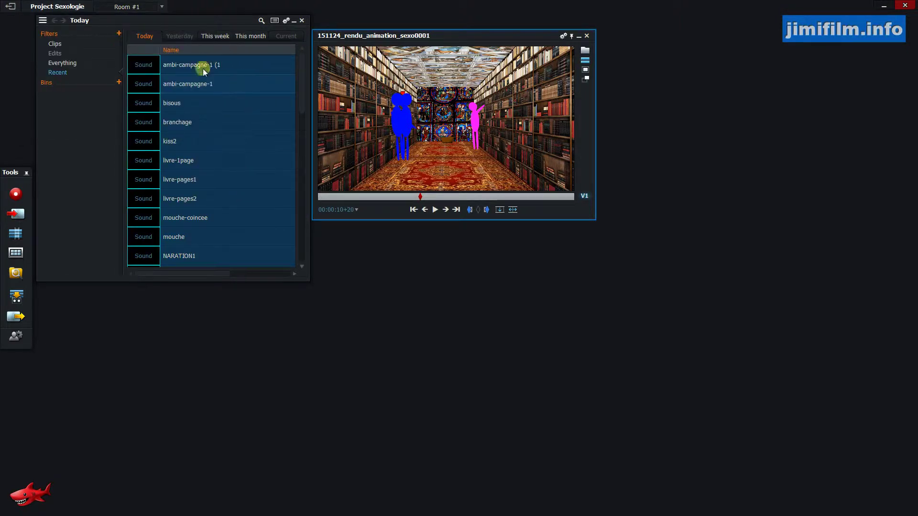
- List the project's clips, compare the audio-only and video-only filters, and leave the list filtered to video only
click(144, 104)
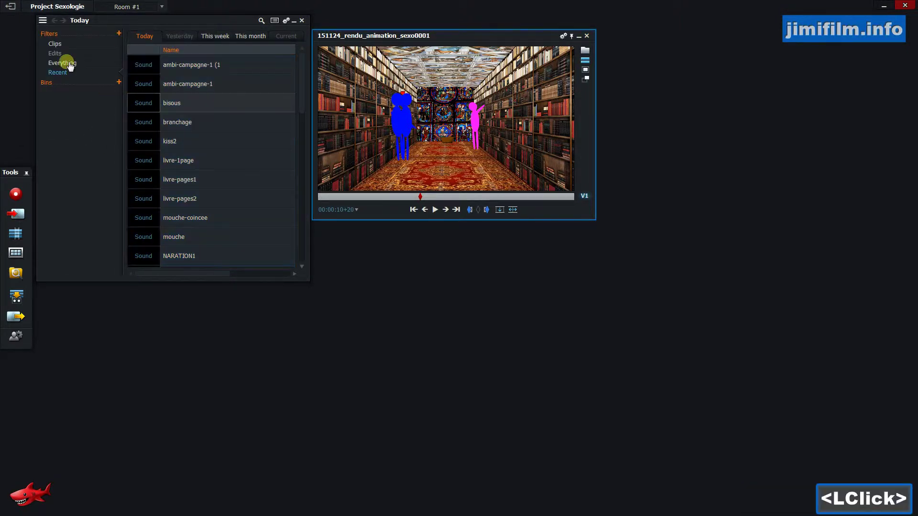
click(64, 44)
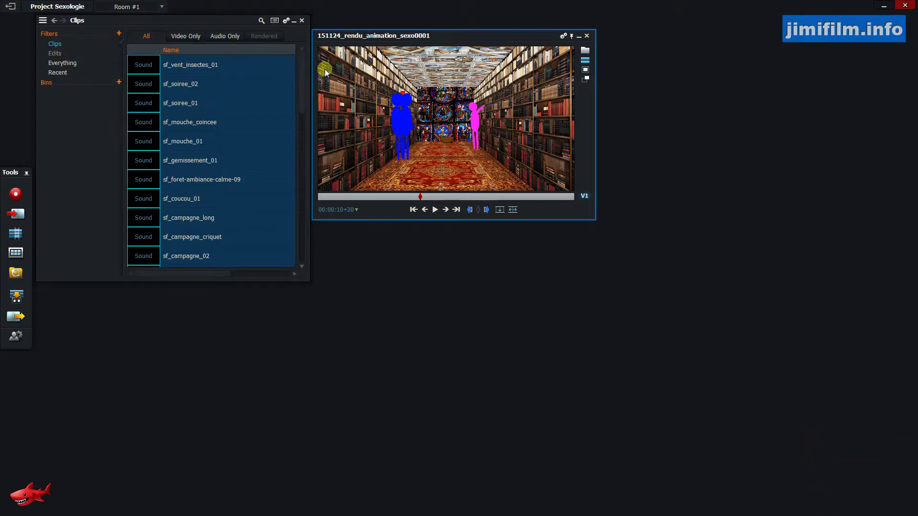
drag(303, 72, 268, 66)
click(185, 36)
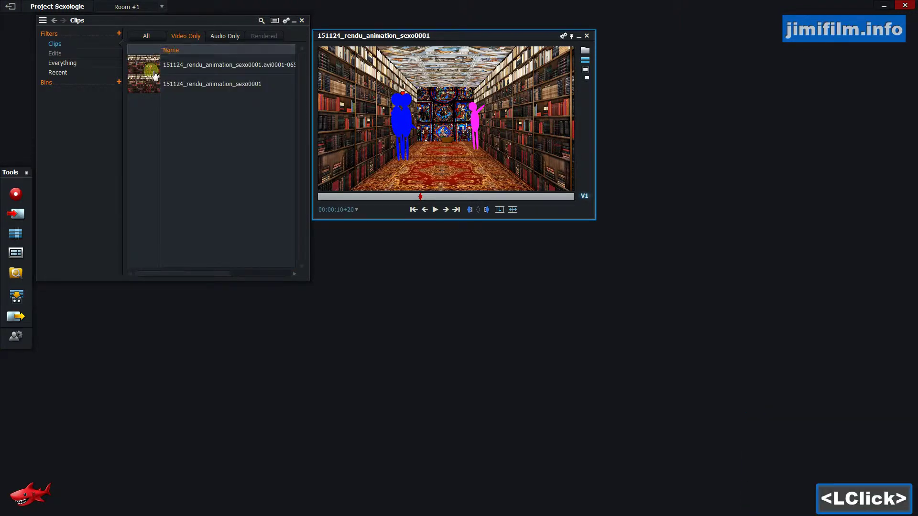
click(226, 37)
click(186, 36)
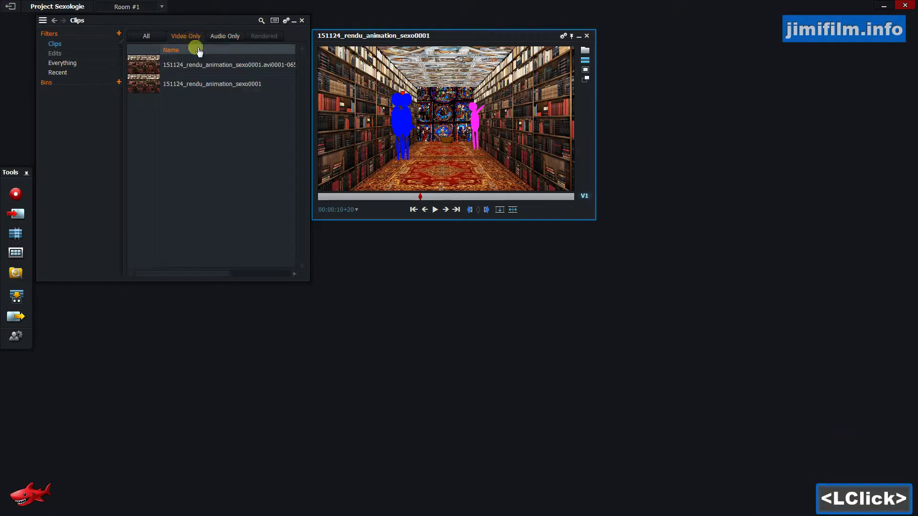
click(222, 36)
click(189, 36)
click(220, 37)
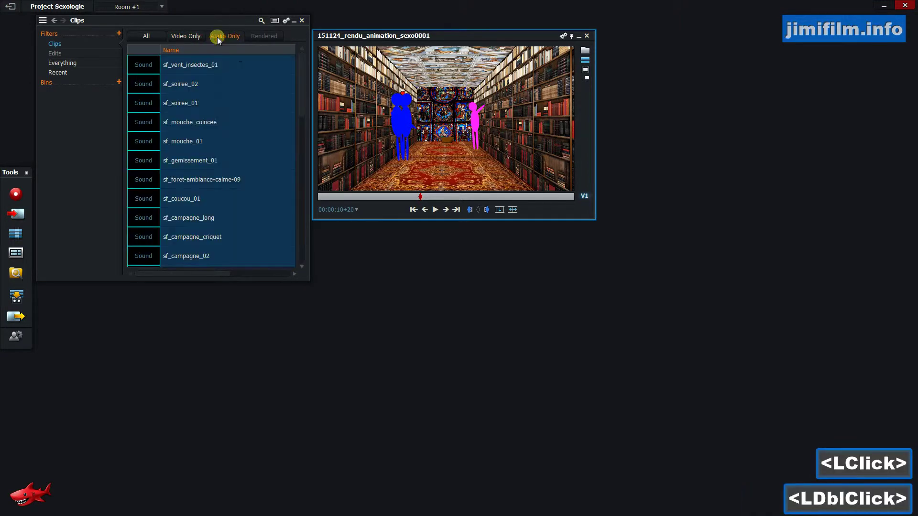
click(188, 38)
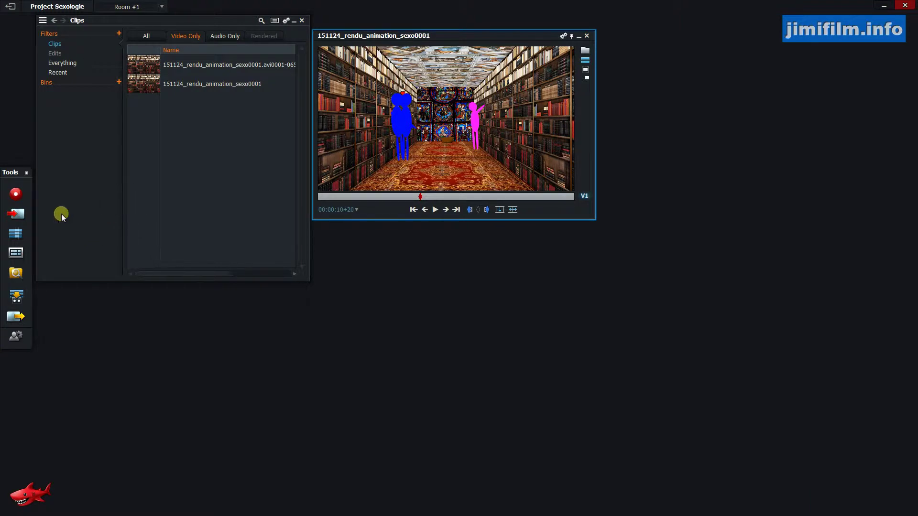
- Create a new edit, place its viewer beside the source clip viewer, and lower the upper edge of its timeline
click(18, 235)
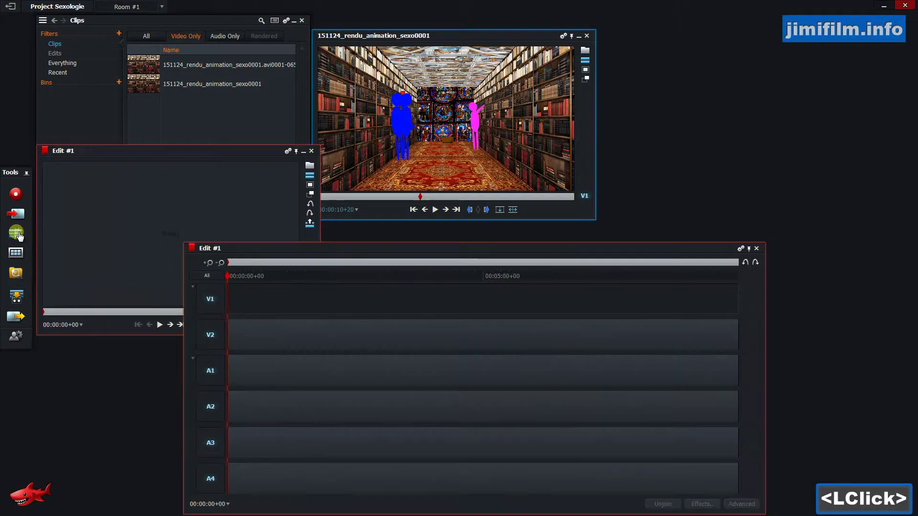
drag(125, 153, 690, 42)
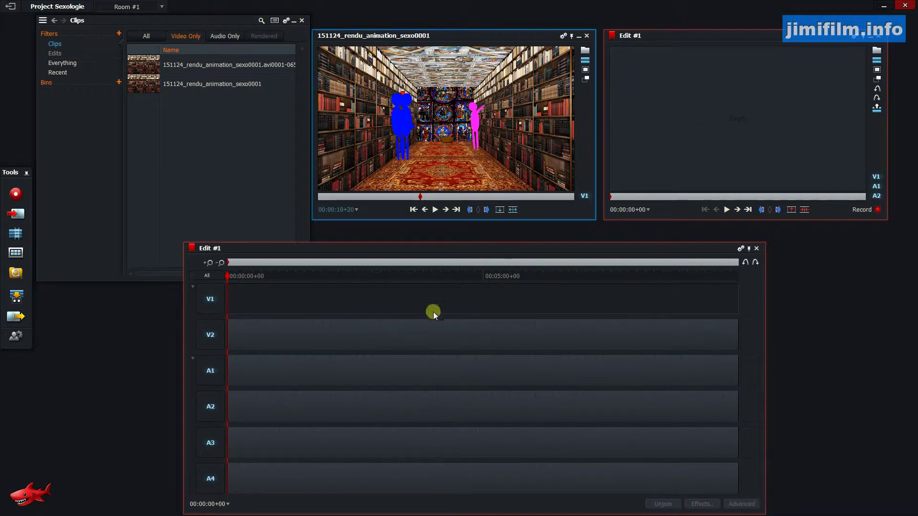
drag(415, 248, 418, 279)
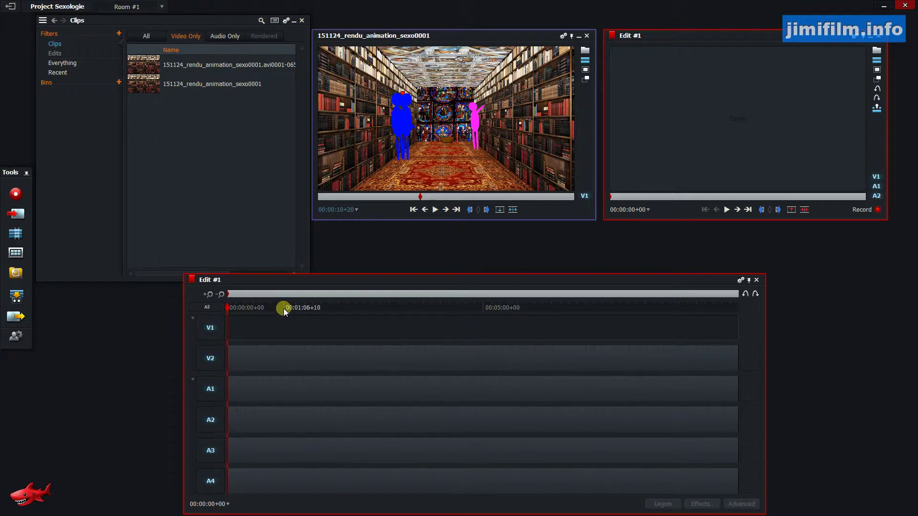
- Delete the first video track, V1, from the edit's timeline
middle_click(214, 328)
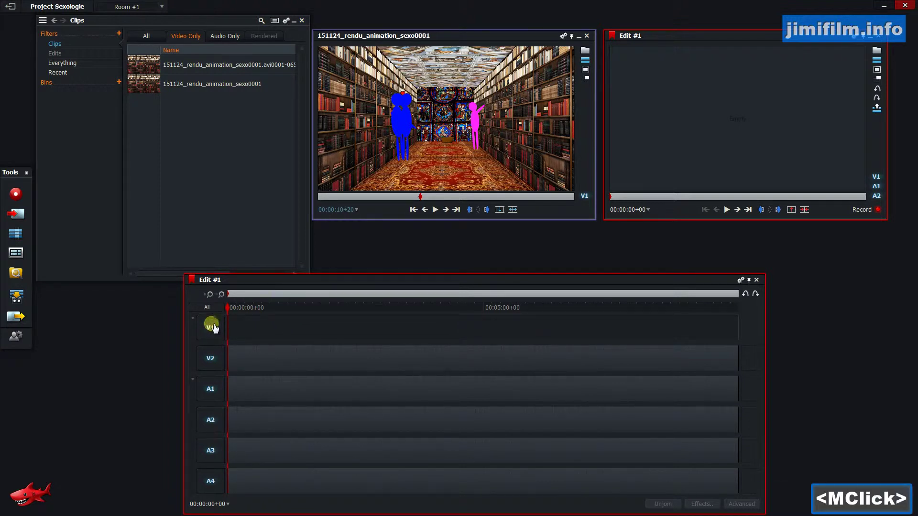
right_click(201, 325)
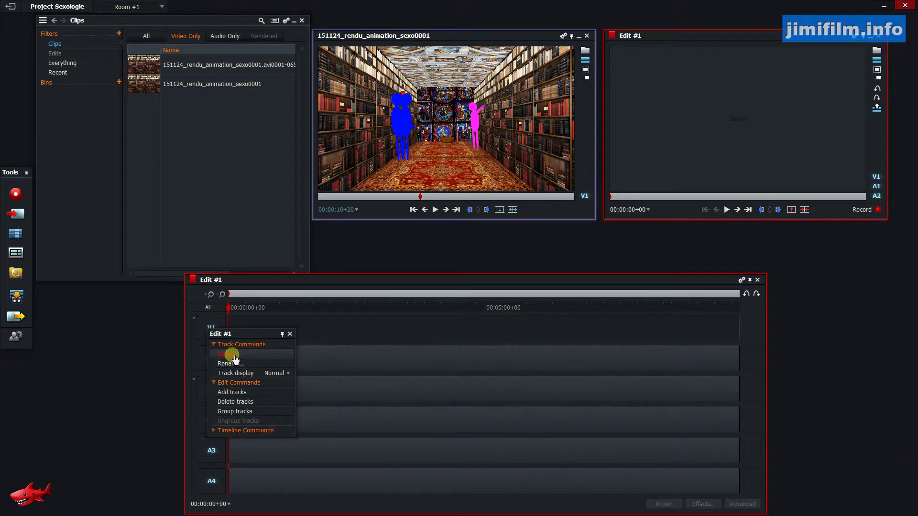
click(238, 355)
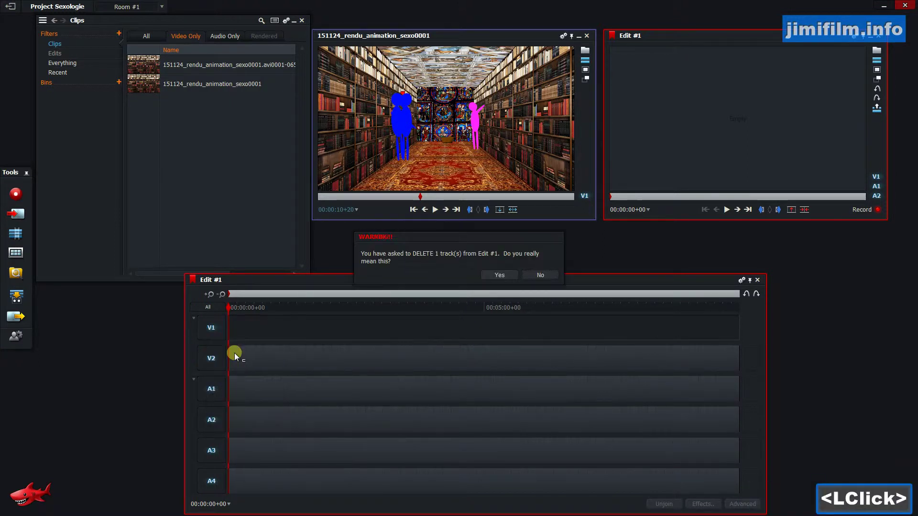
click(502, 275)
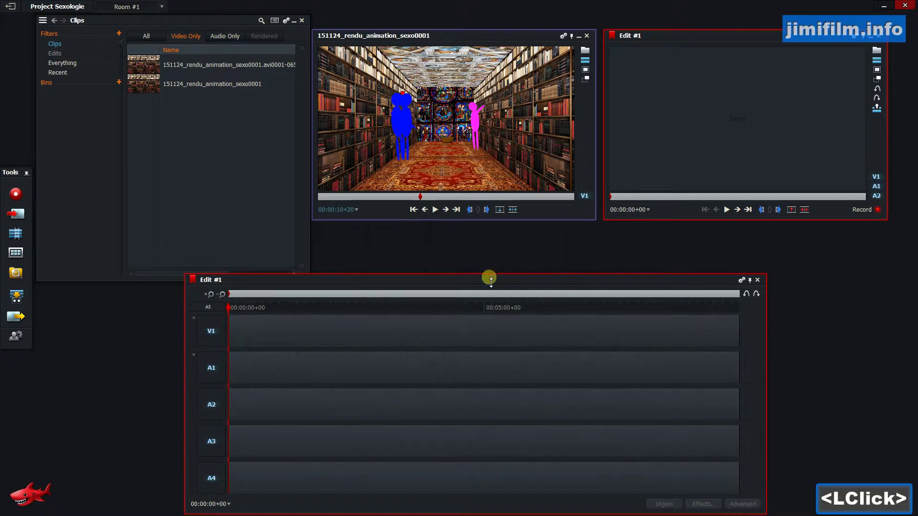
right_click(212, 348)
right_click(212, 348)
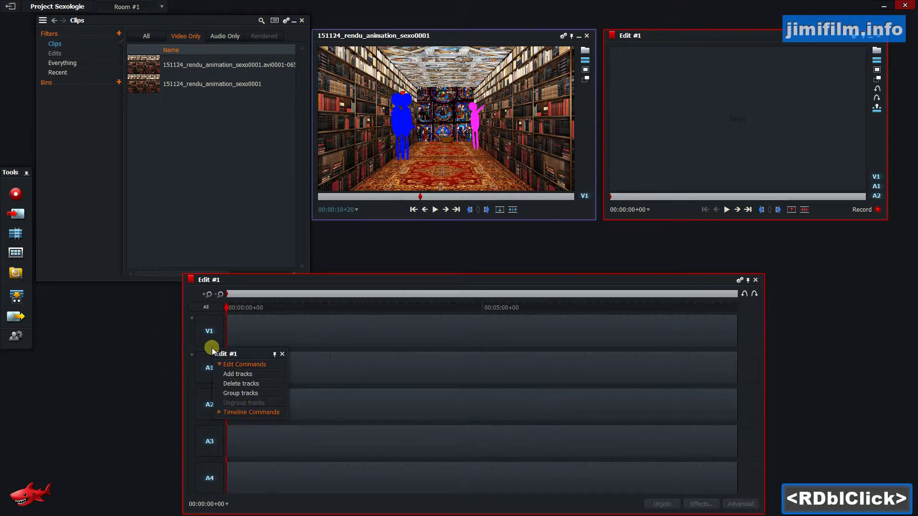
click(234, 375)
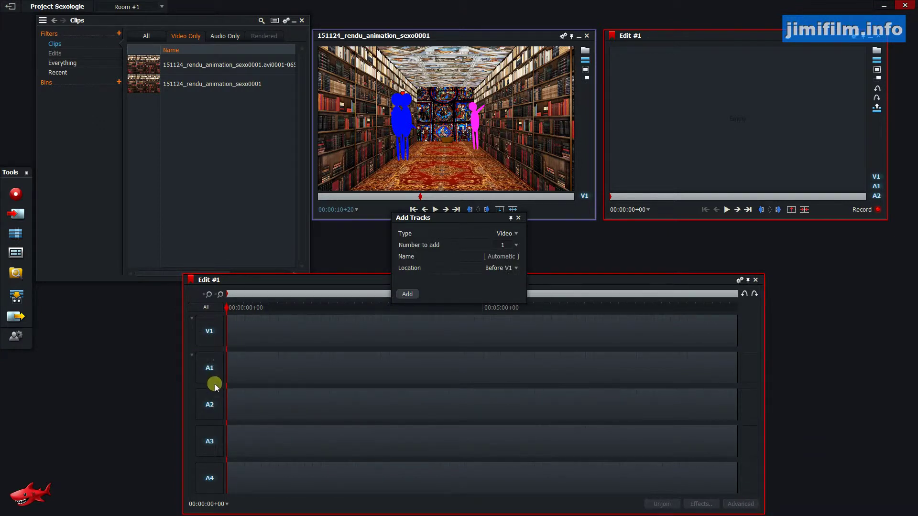
right_click(235, 367)
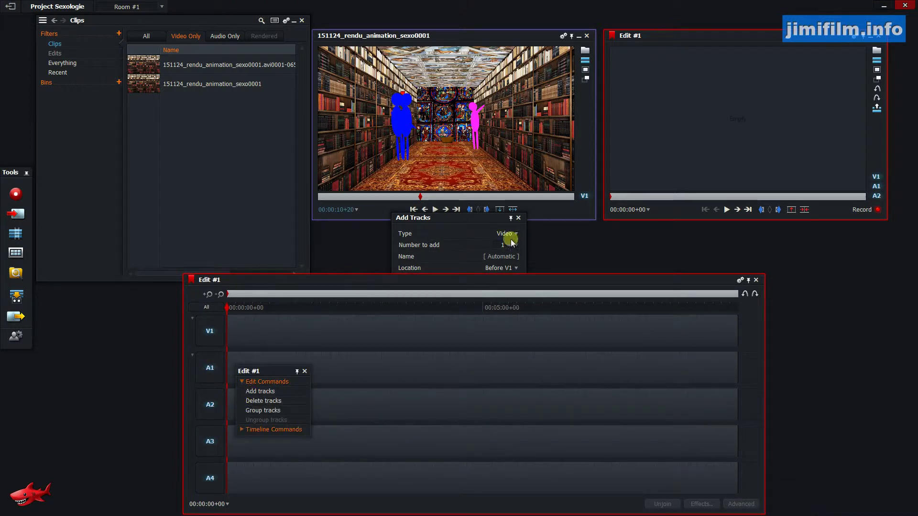
click(484, 227)
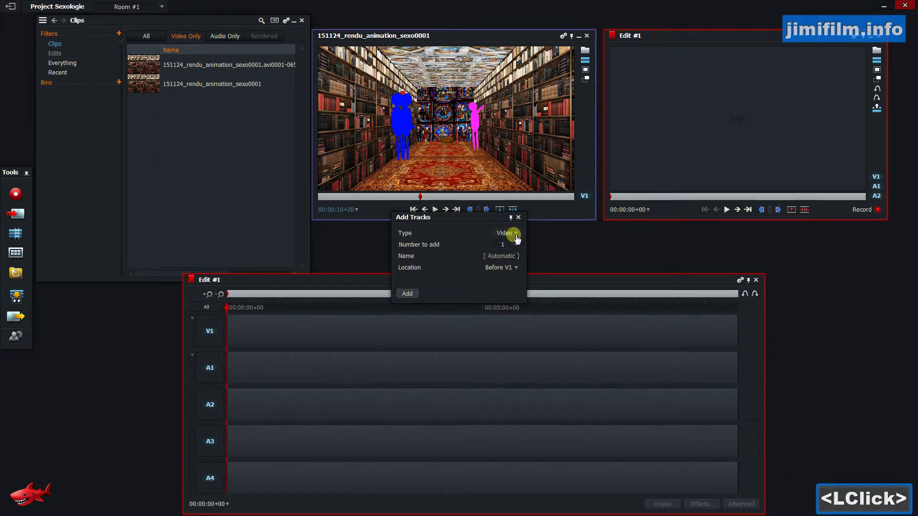
click(517, 247)
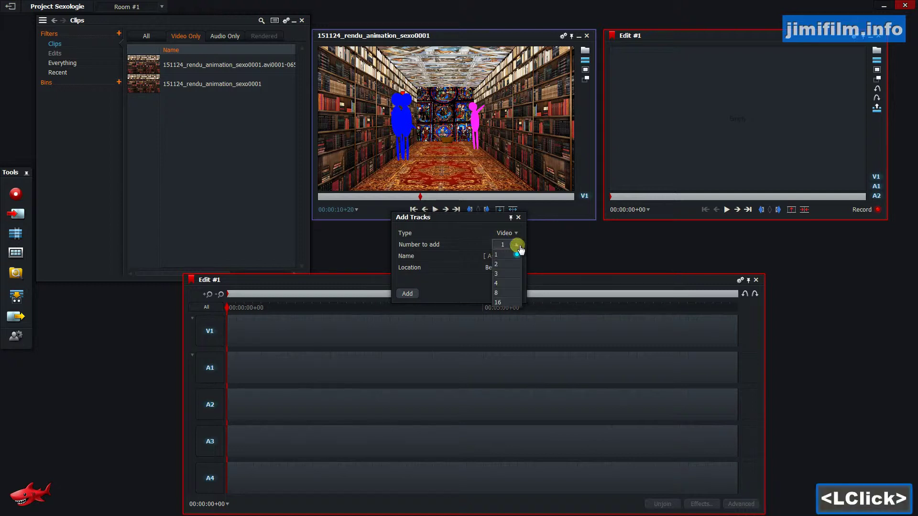
click(480, 238)
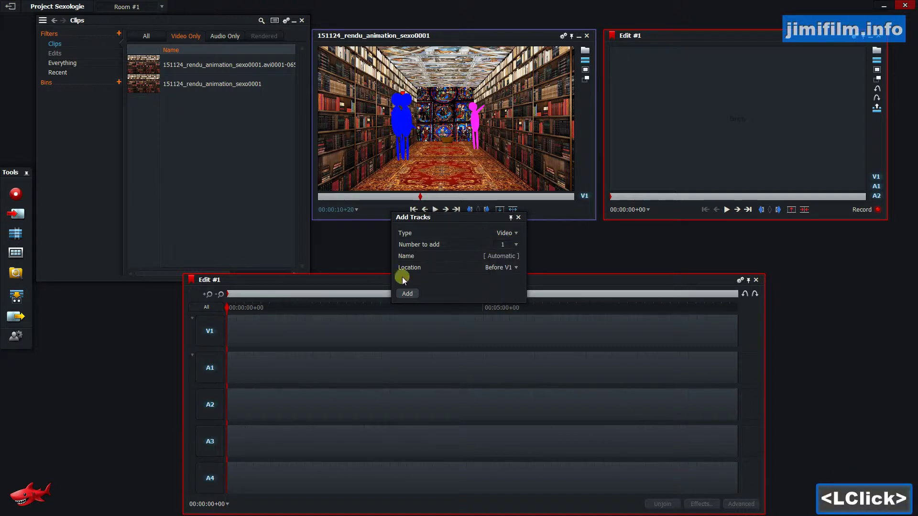
click(516, 233)
click(512, 242)
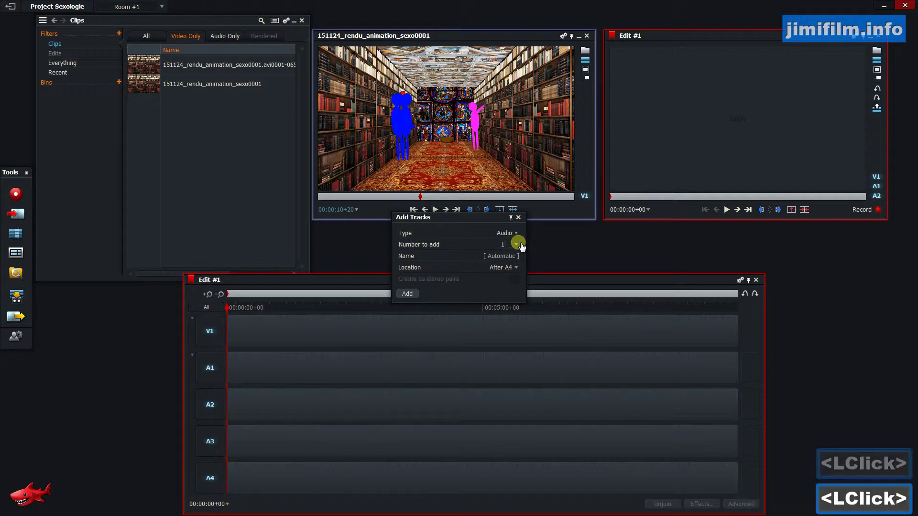
click(517, 245)
click(511, 264)
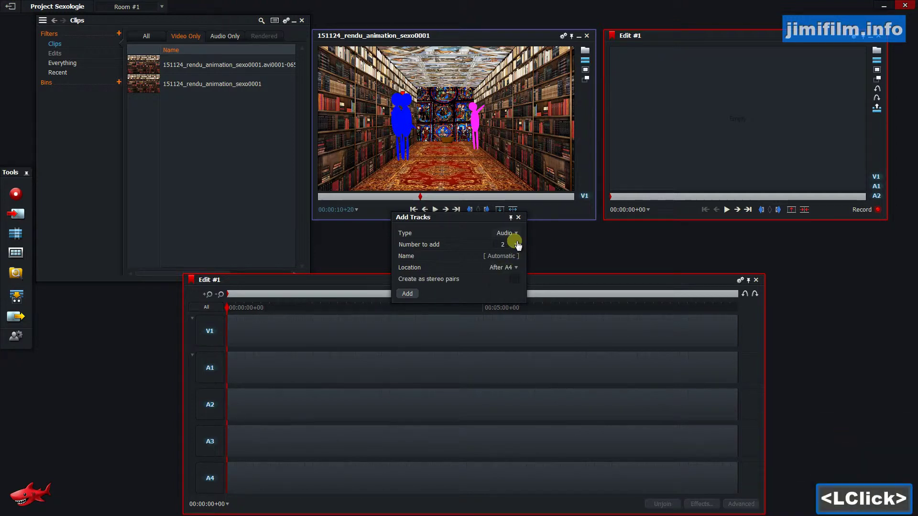
click(512, 268)
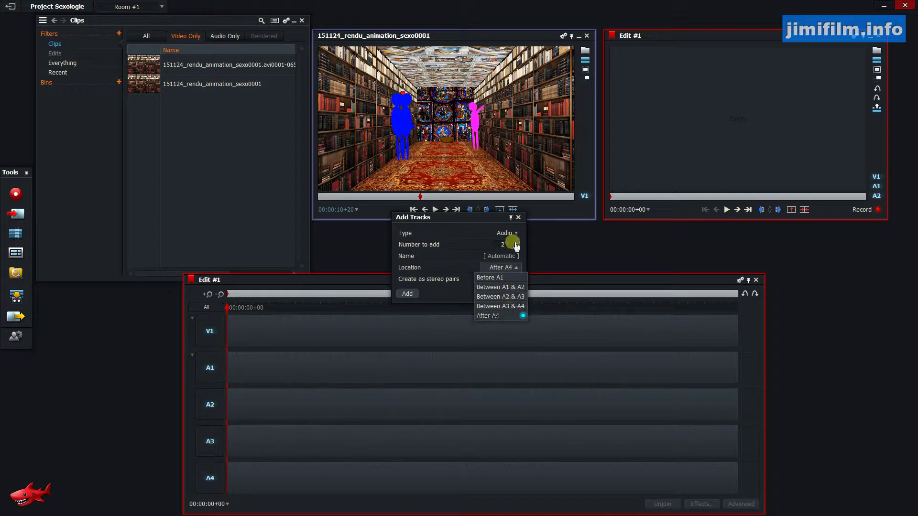
click(510, 256)
click(519, 217)
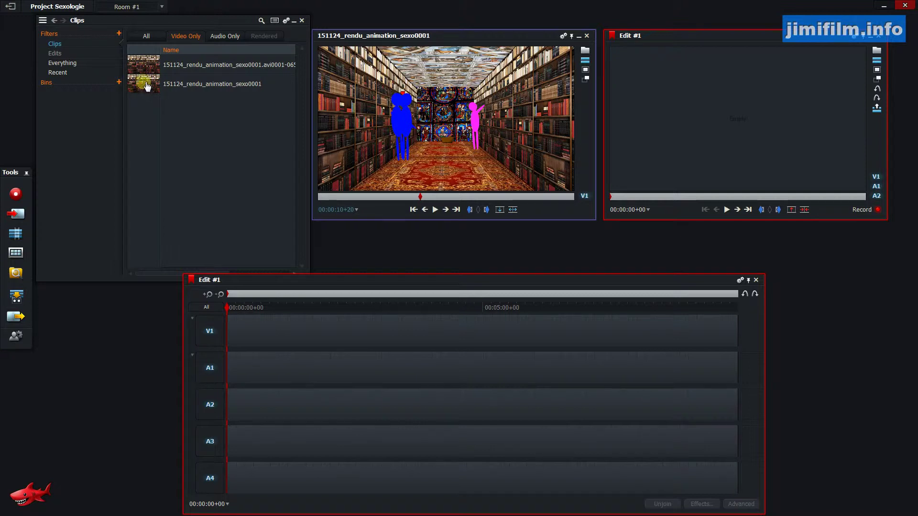
- Load each of the two rendered animation clips into the source viewer and scrub through its footage
click(158, 67)
click(157, 67)
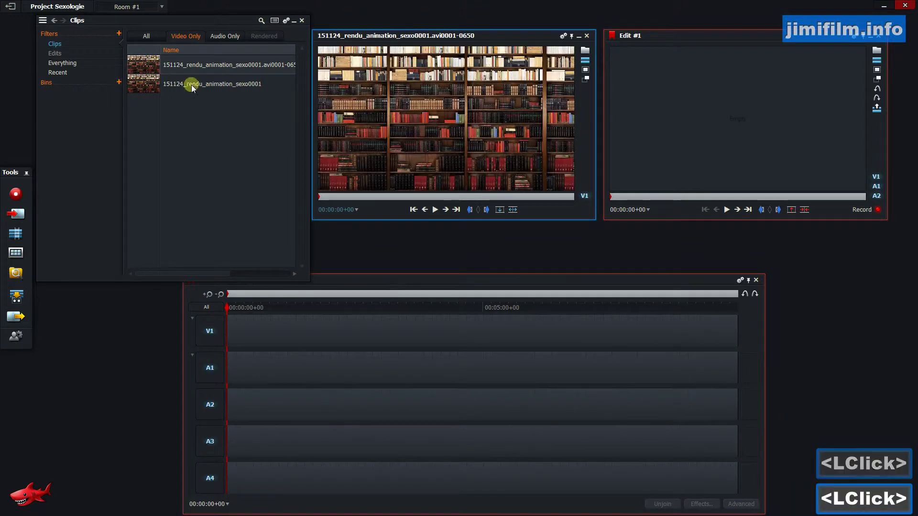
click(357, 200)
drag(358, 200, 397, 205)
double_click(152, 86)
drag(398, 197, 433, 206)
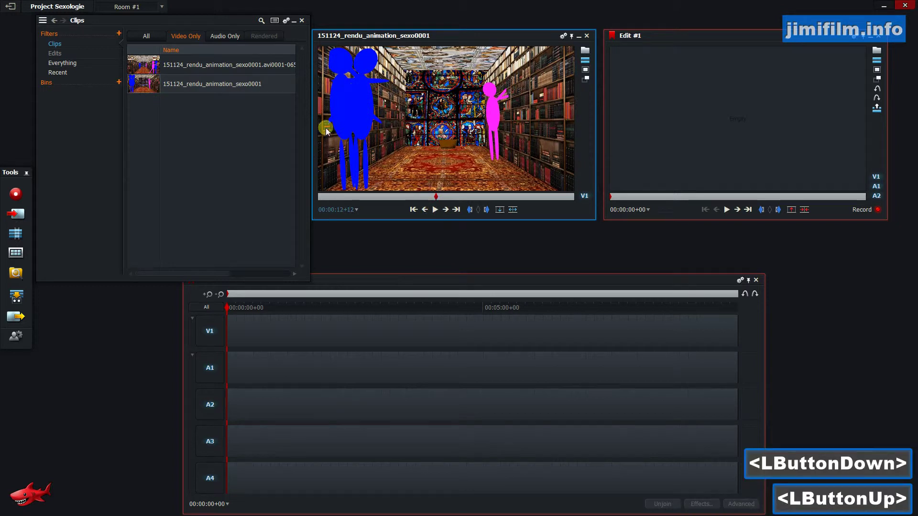
- Compare the two rendered animation clips in the source viewer, finishing with 151124_rendu_animation_sexo0001 loaded
double_click(179, 68)
double_click(163, 69)
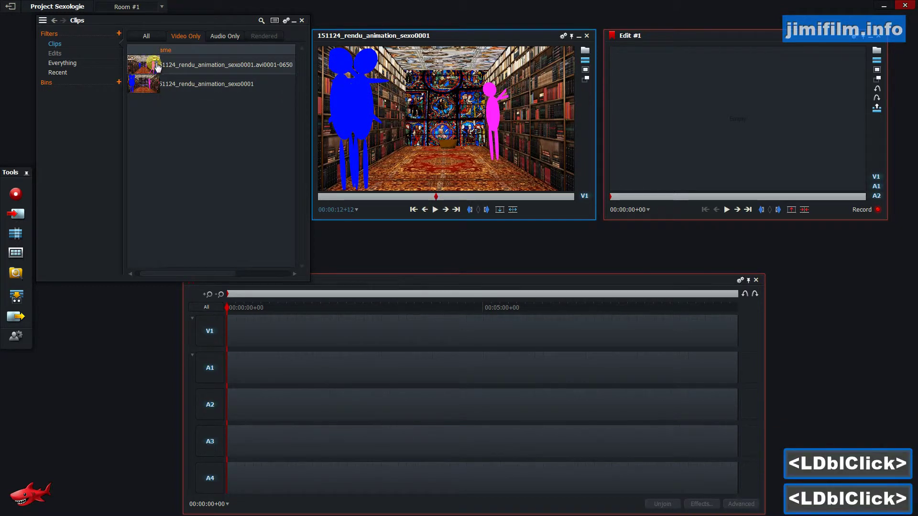
drag(414, 200, 421, 196)
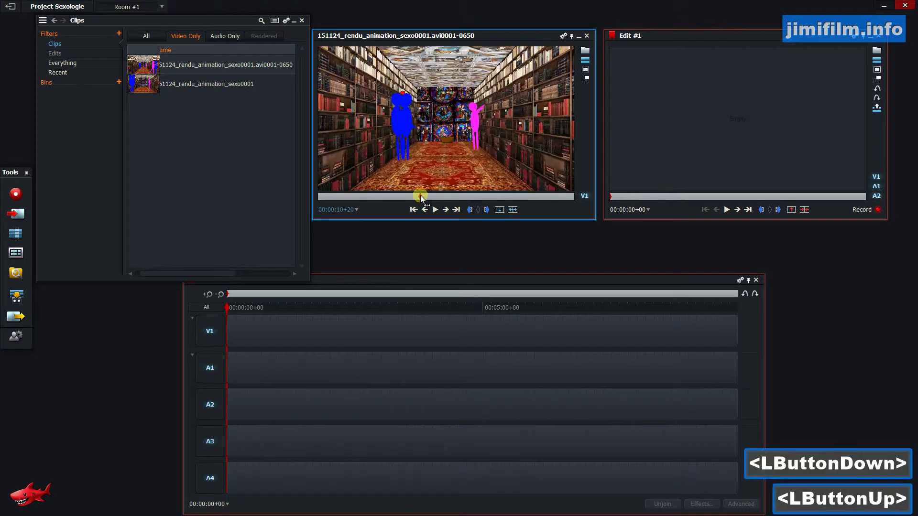
double_click(157, 87)
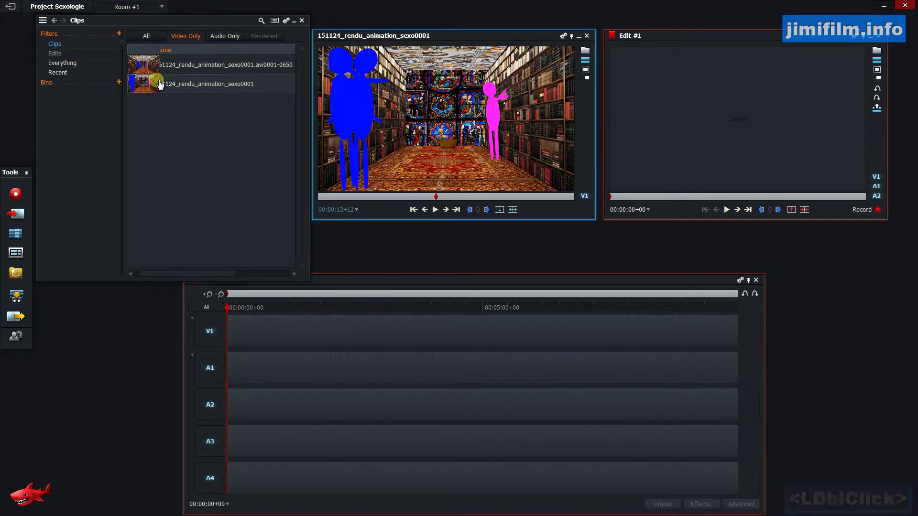
double_click(159, 70)
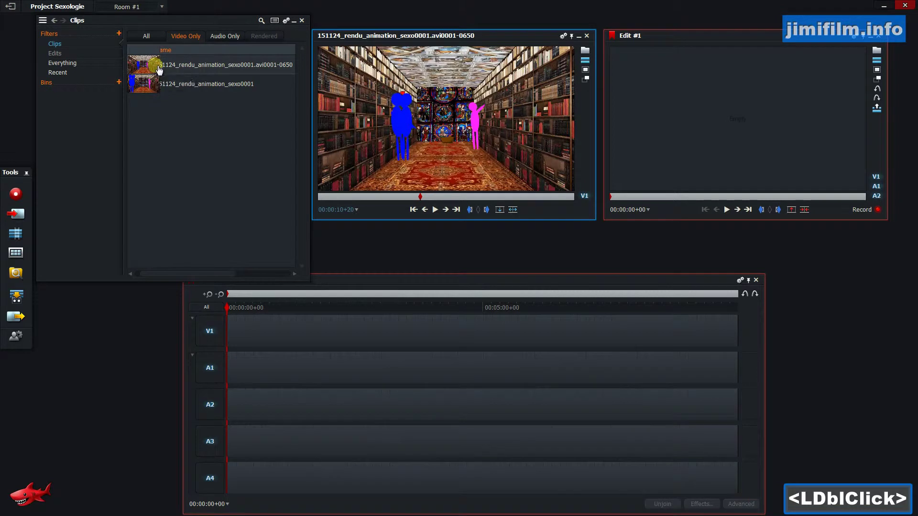
double_click(159, 96)
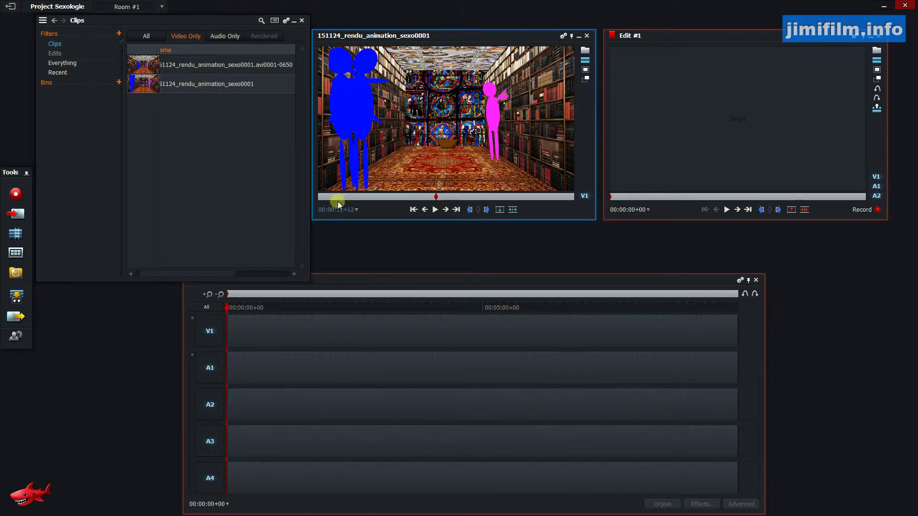
- Mark 151124_rendu_animation_sexo0001 from its first frame to its last and place it at the start of the edit's V1 track
drag(335, 199, 302, 197)
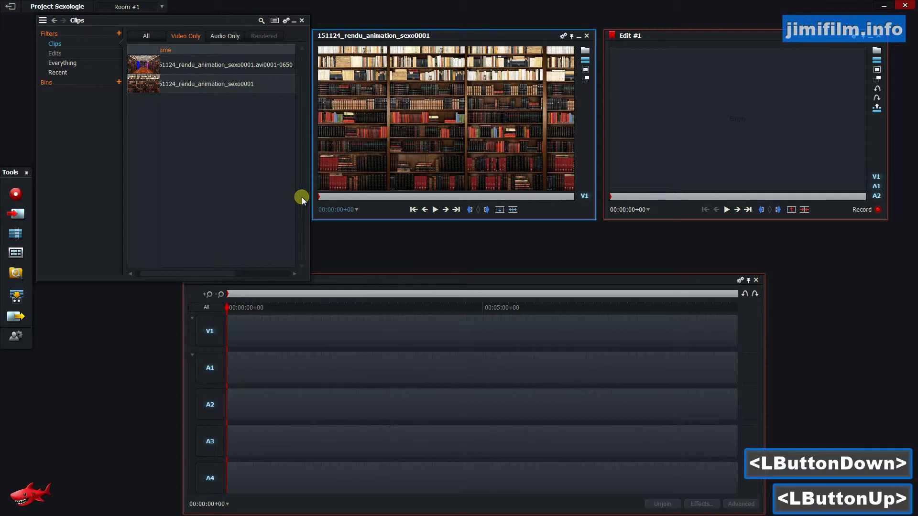
drag(146, 87, 164, 108)
drag(319, 196, 581, 196)
key(o)
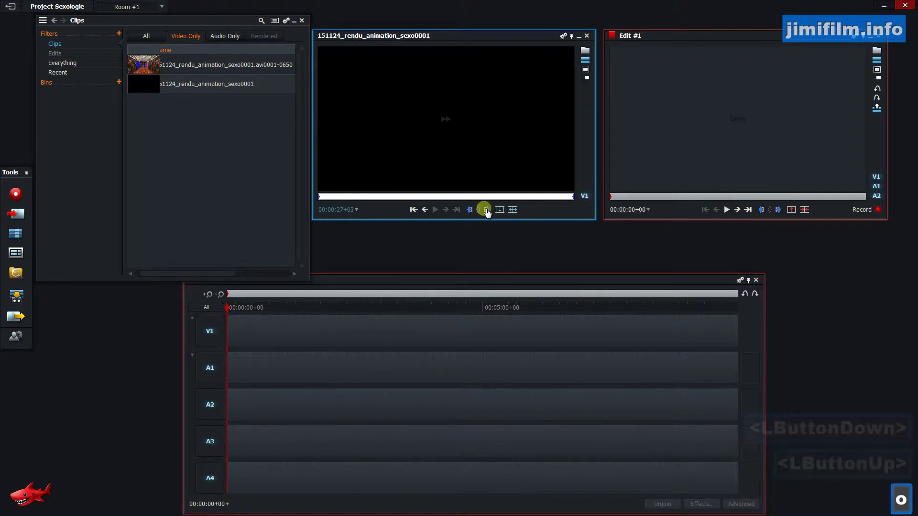
click(501, 209)
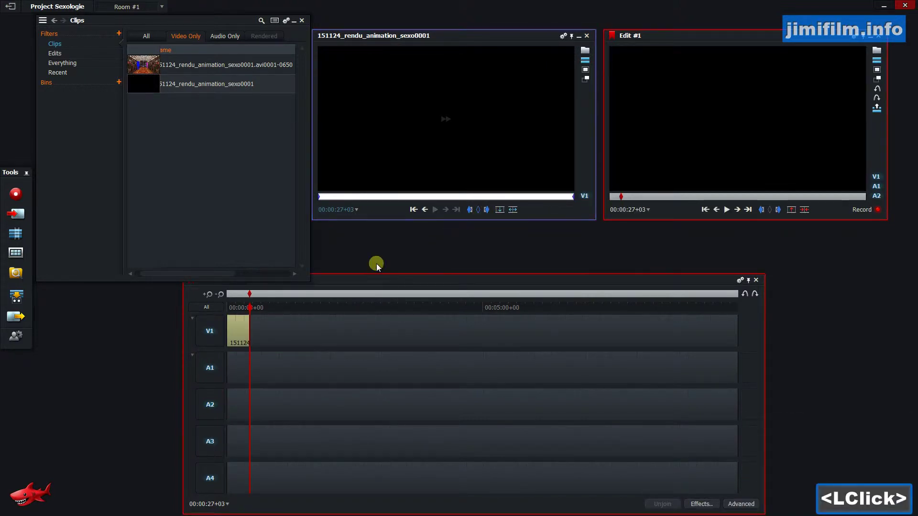
- Play the edit from its start for about ten seconds, with the timeline magnified around the animation clip
click(229, 308)
drag(229, 310, 229, 367)
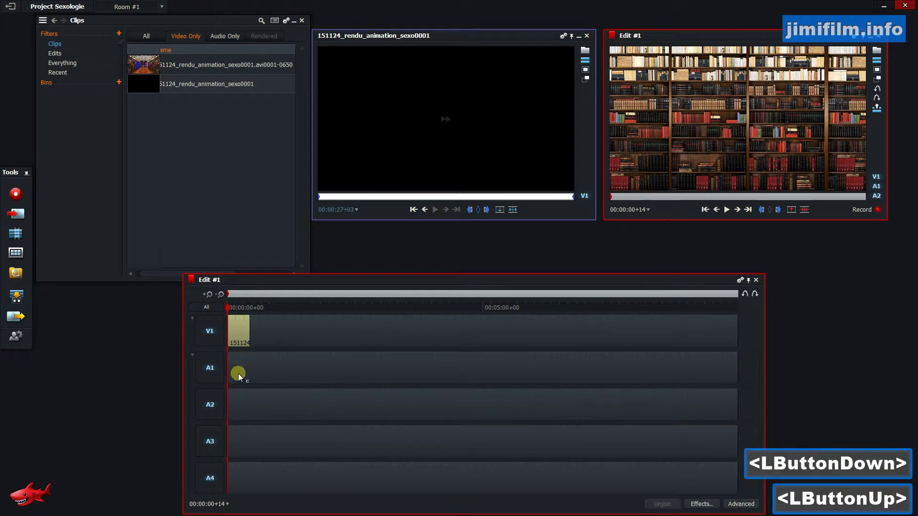
drag(243, 300, 224, 299)
scroll(224, 299, up, 5)
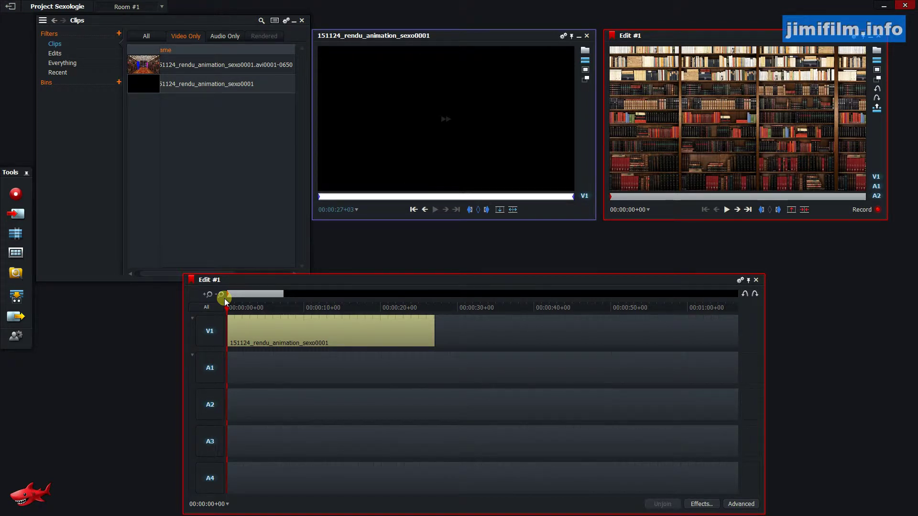
key(space)
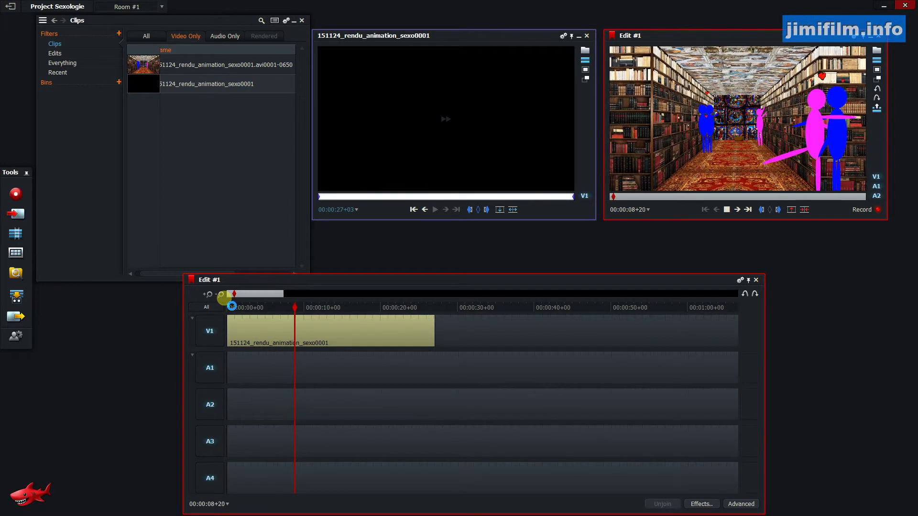
key(space)
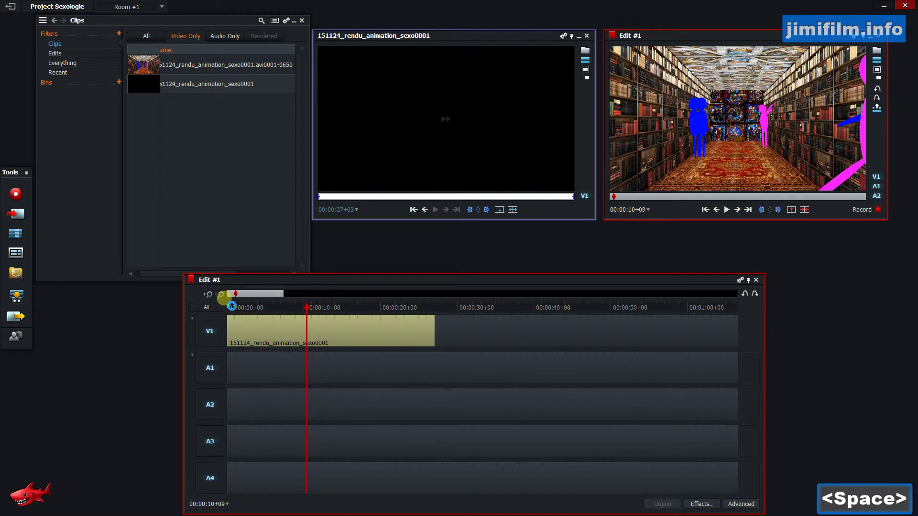
- Filter the clip list to audio only and load the NARATION1 sound into the source viewer
click(225, 36)
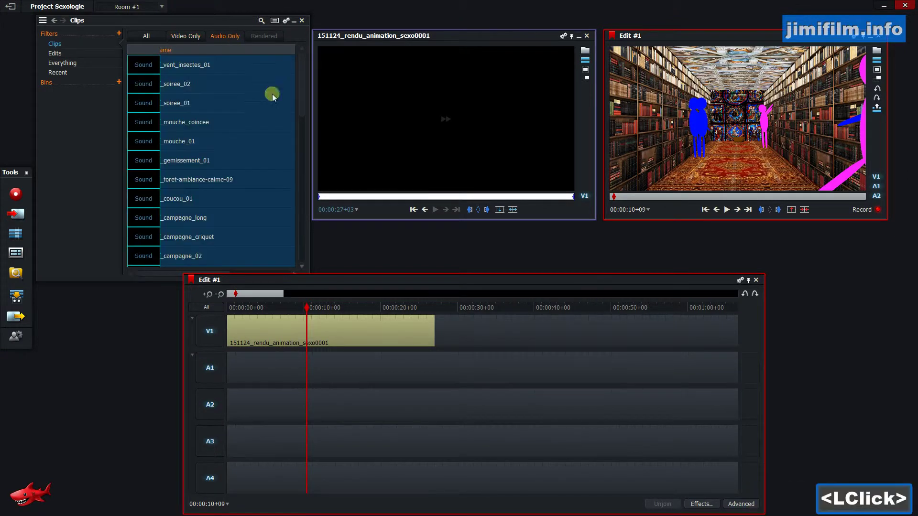
click(174, 138)
drag(303, 113, 301, 230)
double_click(143, 149)
mouse_move(330, 197)
mouse_down()
mouse_move(369, 198)
mouse_move(337, 187)
mouse_up()
click(330, 187)
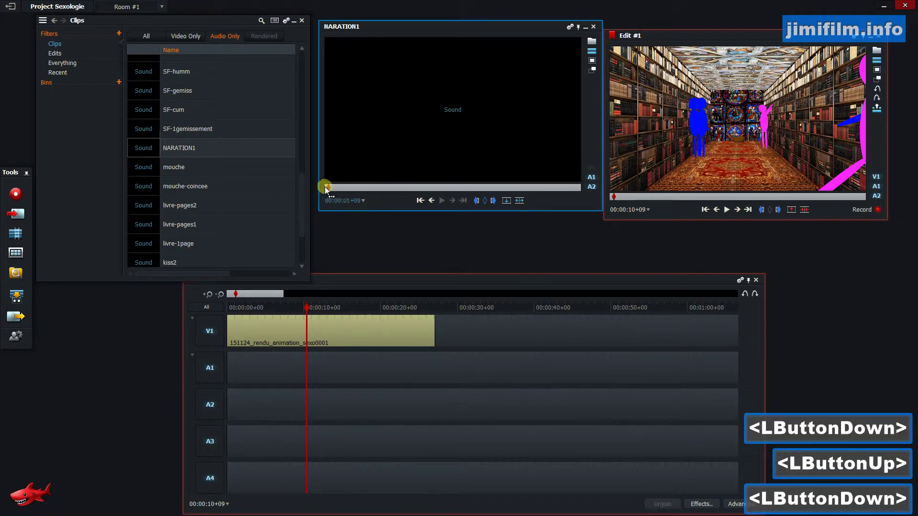
- Listen to the opening of NARATION1 and return to the beginning of the sound list
click(442, 200)
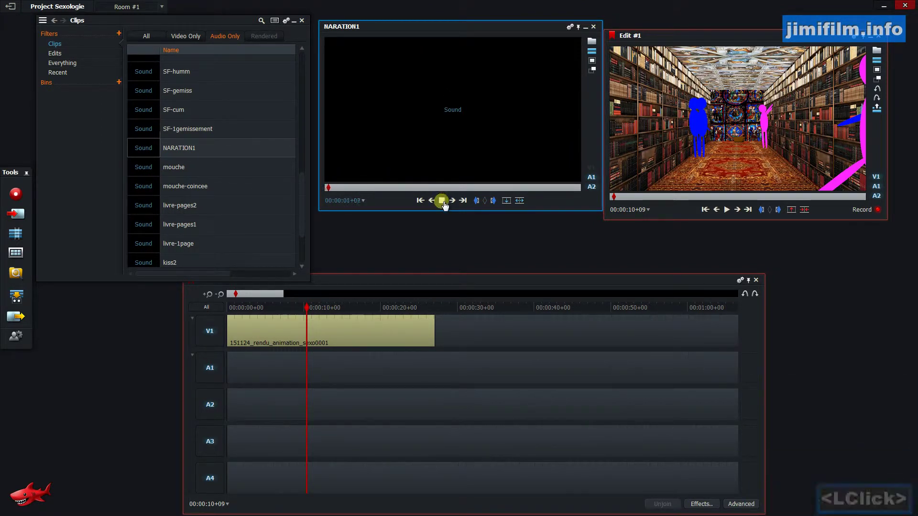
click(441, 200)
drag(346, 189, 392, 190)
drag(310, 197, 322, 185)
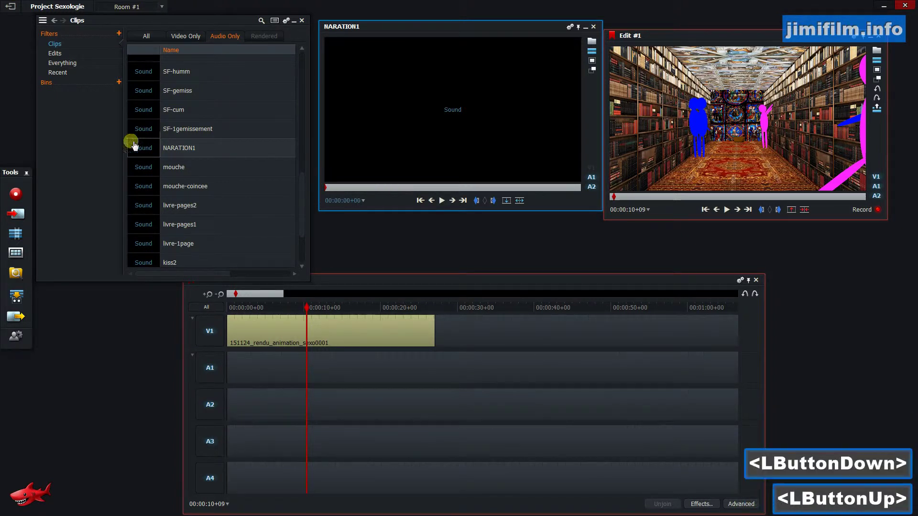
double_click(165, 150)
click(442, 201)
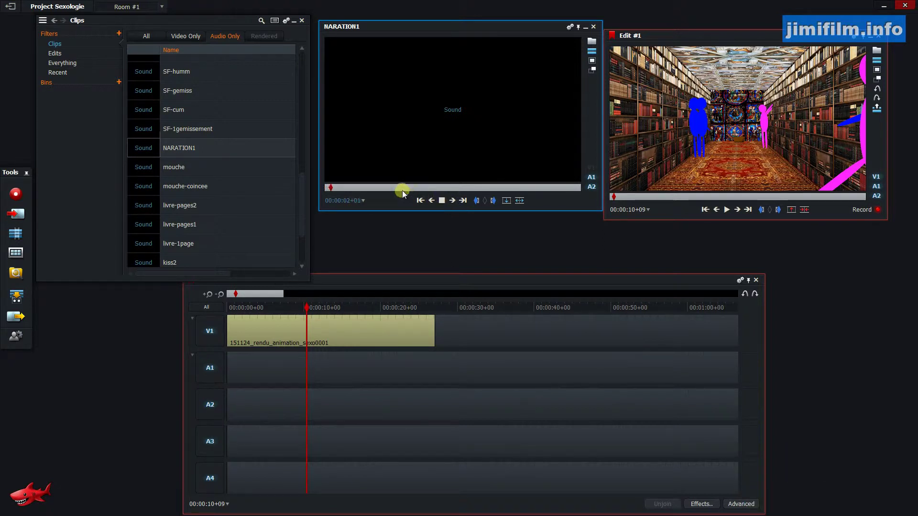
click(442, 200)
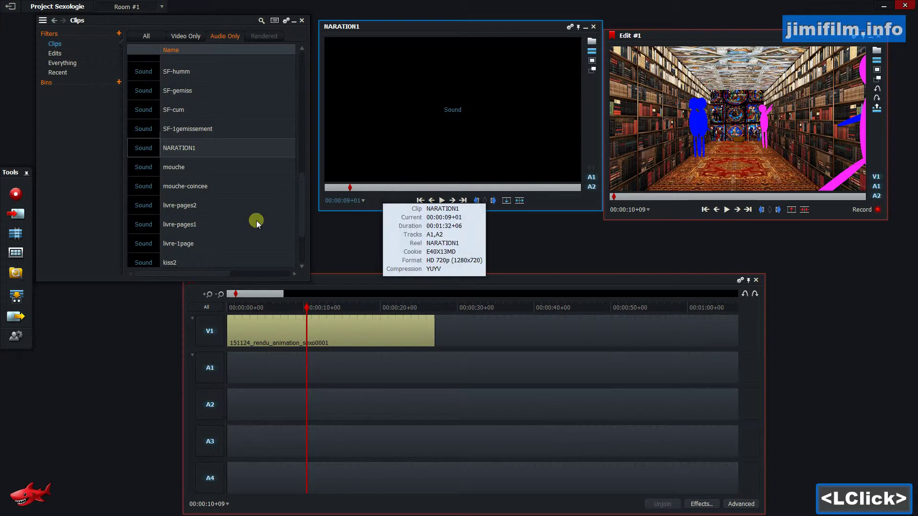
drag(302, 194, 319, 66)
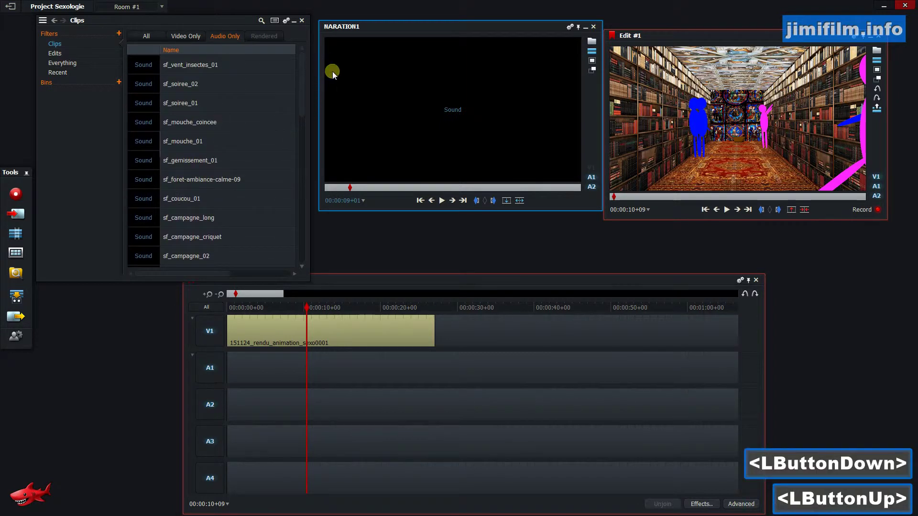
- Listen around the middle of NARATION1 and mark an in point at about 41 seconds
click(445, 187)
click(444, 201)
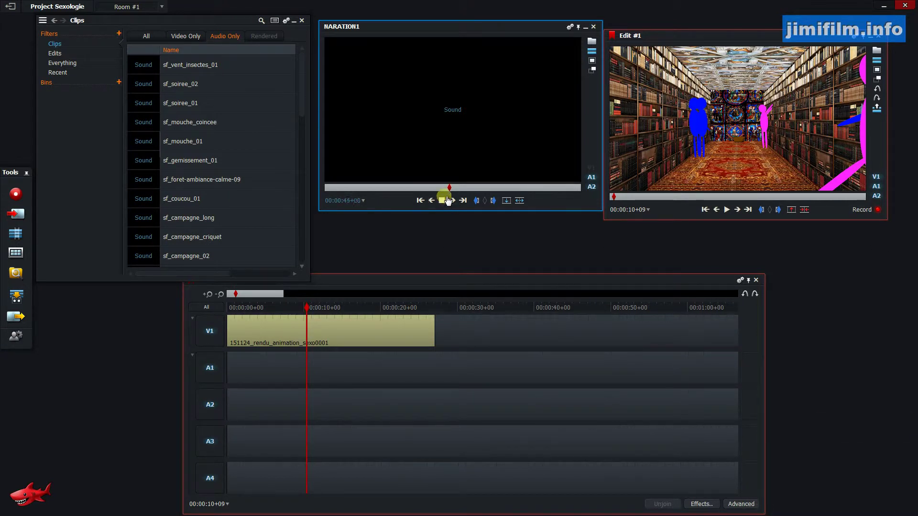
click(445, 200)
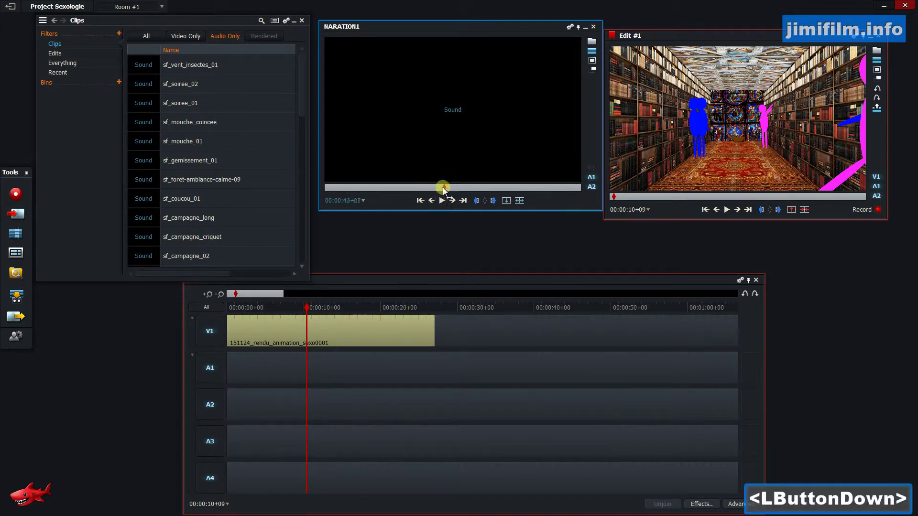
click(440, 188)
key(i)
key(space)
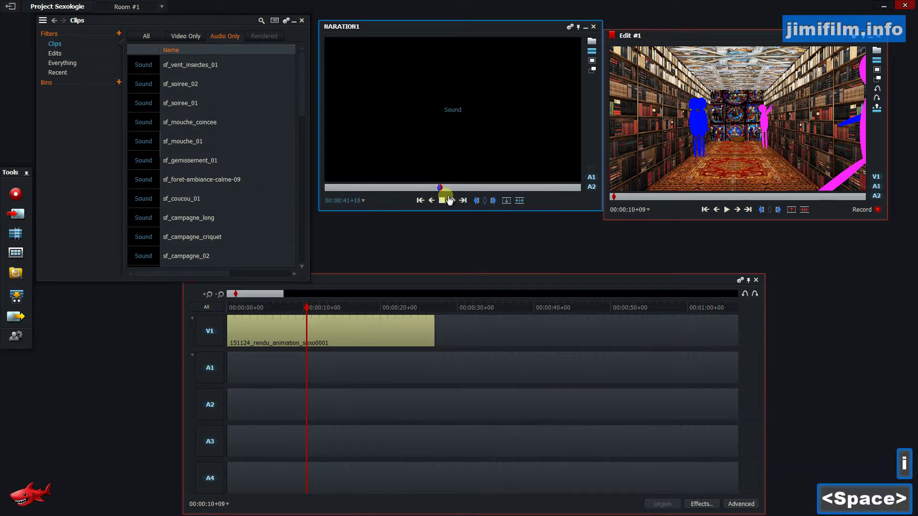
key(space)
- Place NARATION1 from the in point to about 00:01:27 on tracks A1 and A2, and shift it to the edit's start
click(475, 188)
drag(477, 189, 558, 192)
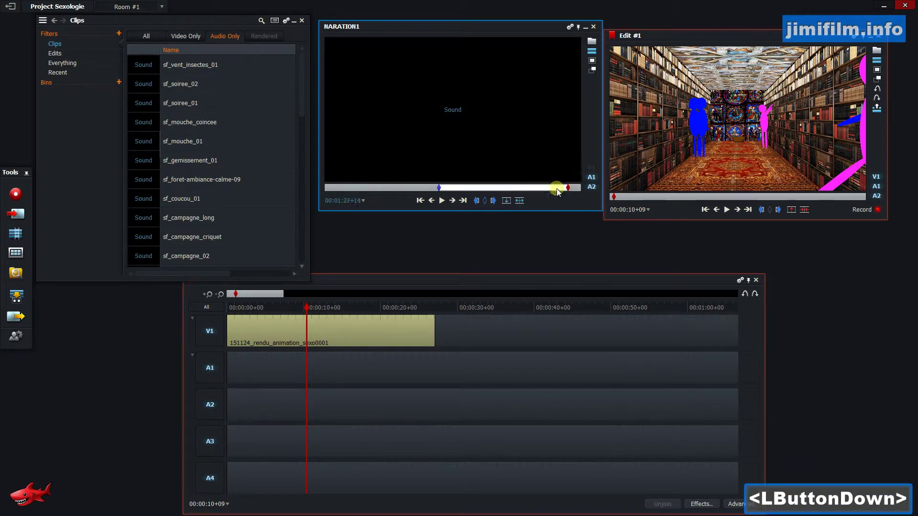
click(506, 200)
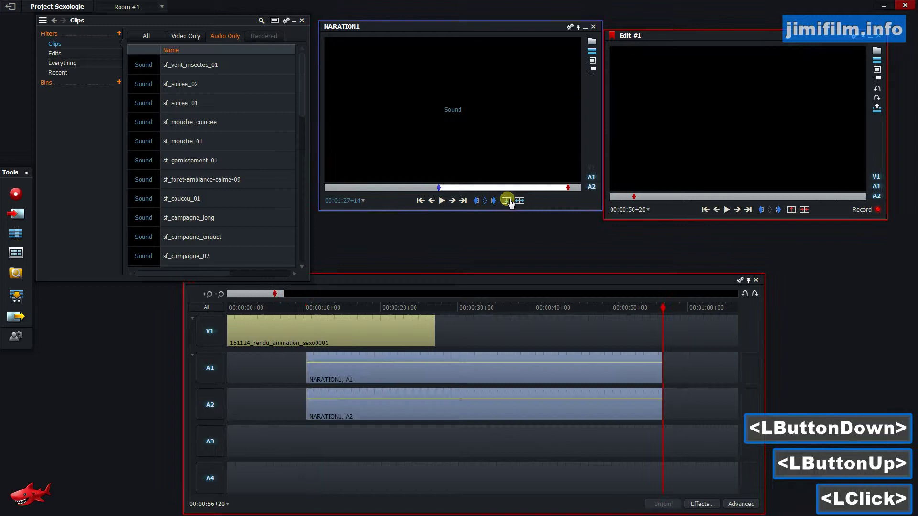
drag(468, 374, 404, 367)
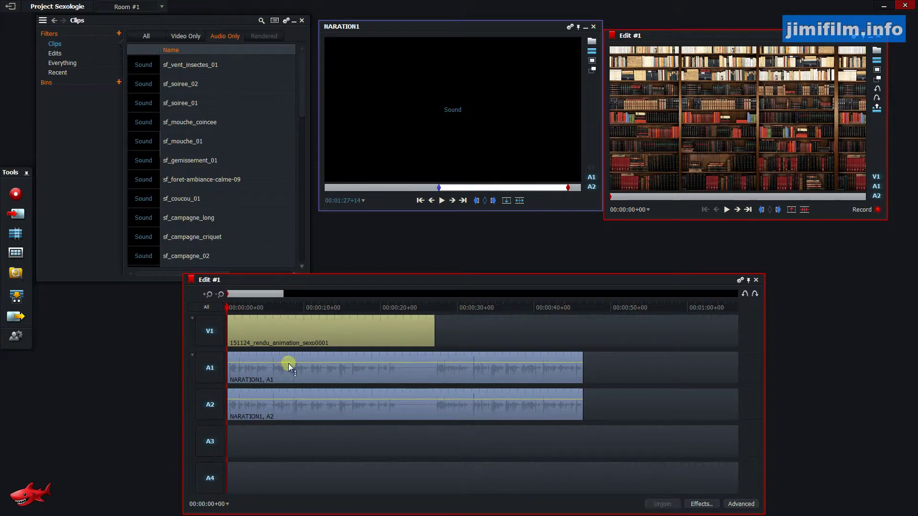
- Remove the duplicate narration from track A2 only, and reselect all tracks of the edit
click(207, 306)
click(210, 403)
right_click(304, 419)
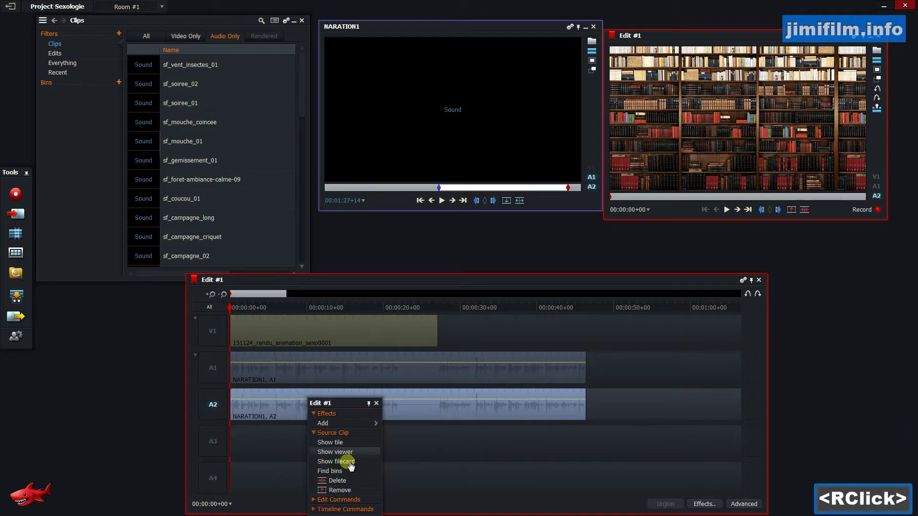
click(340, 487)
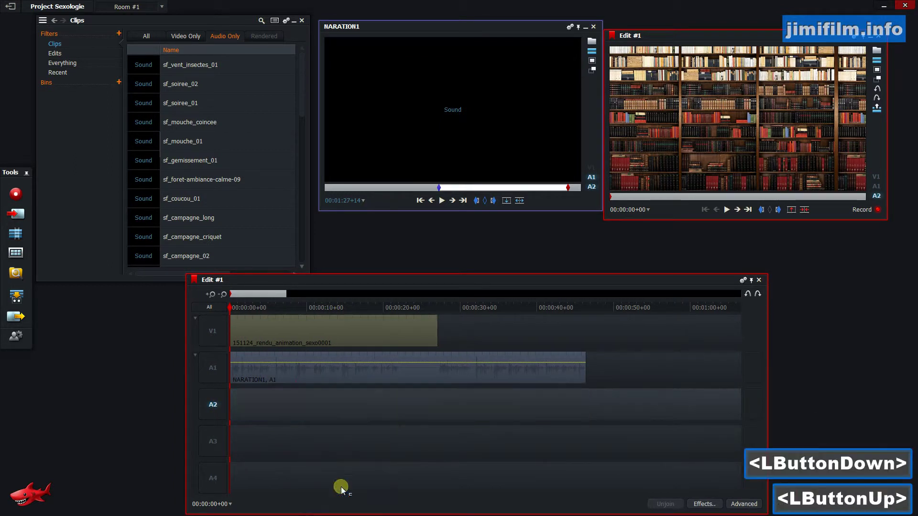
double_click(220, 361)
click(210, 307)
- Play the edit from its start to about 25 seconds to check the narration against the animation
mouse_move(228, 303)
mouse_down()
mouse_move(211, 302)
mouse_move(405, 352)
mouse_up()
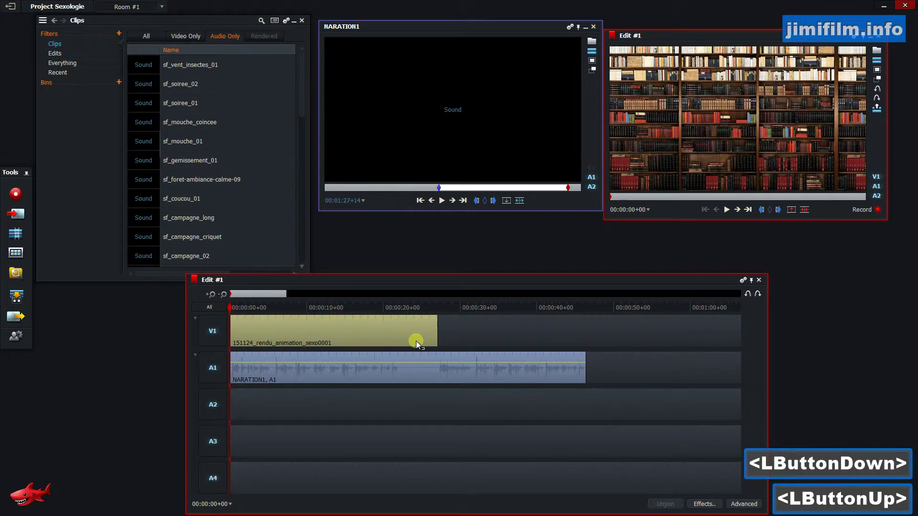
key(space)
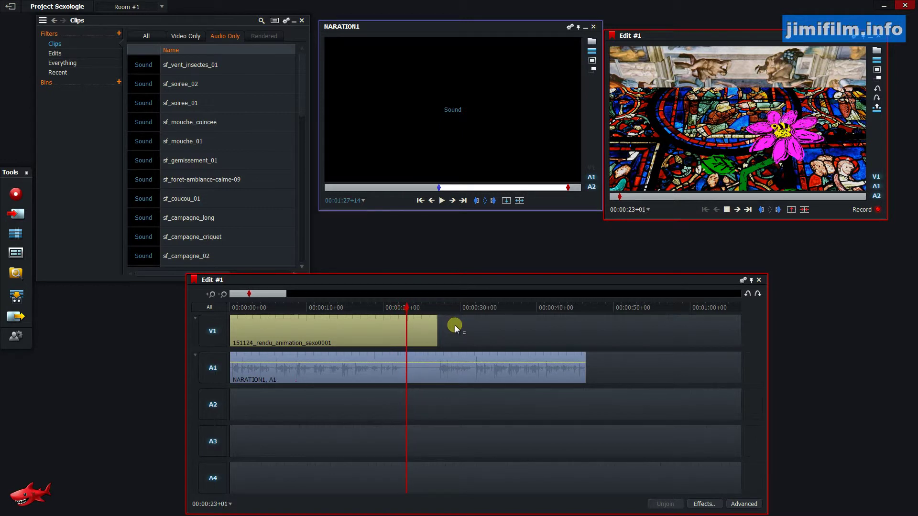
key(space)
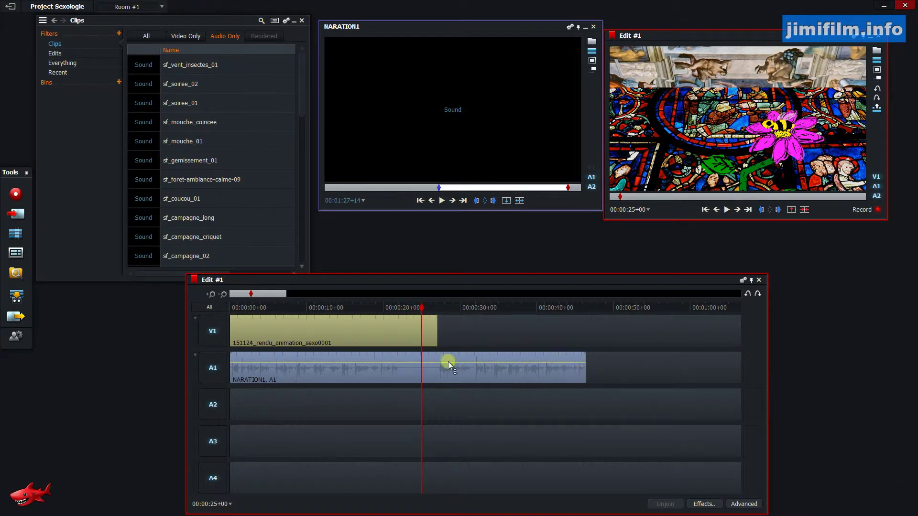
- Trim the end of the narration on A1 back to about 00:00:26+15, just before the animation clip ends
drag(415, 321, 438, 310)
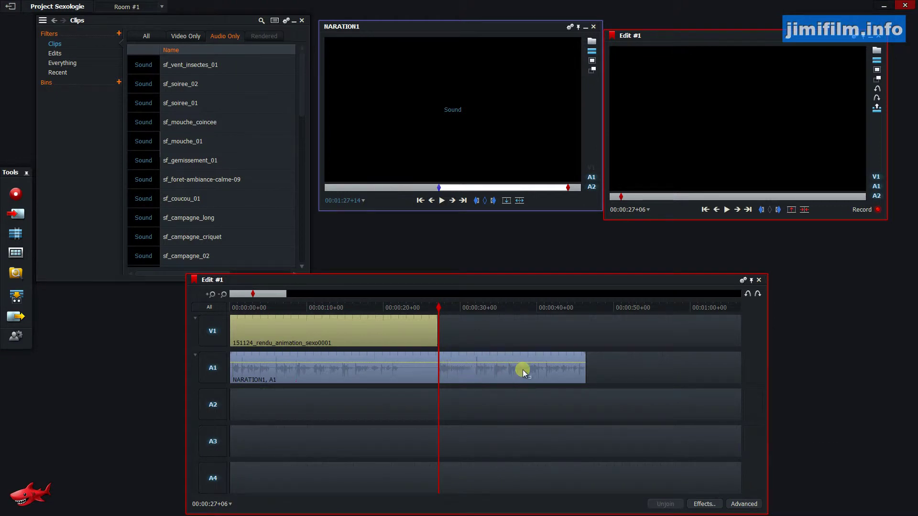
click(587, 376)
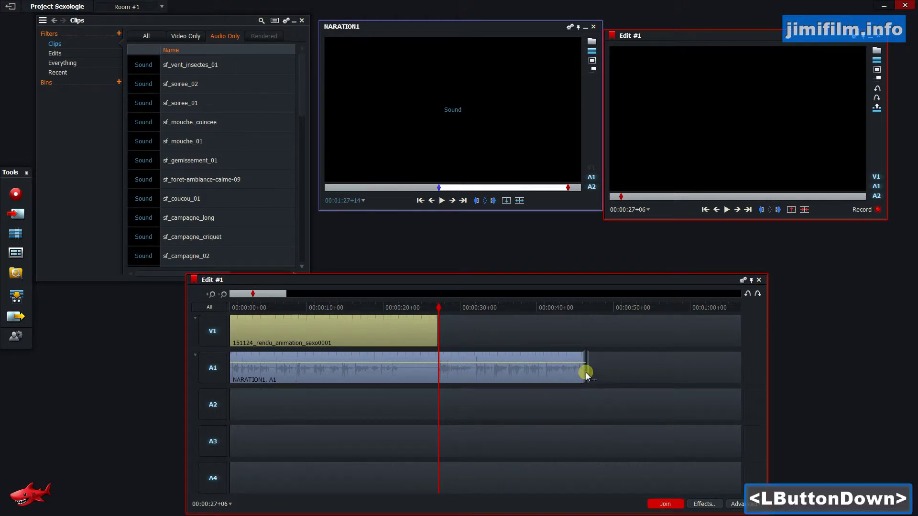
drag(587, 376, 526, 374)
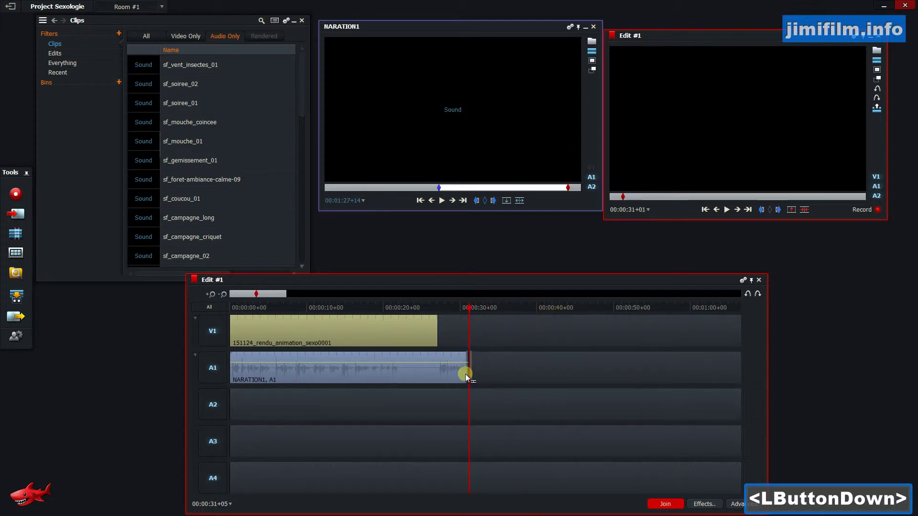
drag(443, 374, 434, 375)
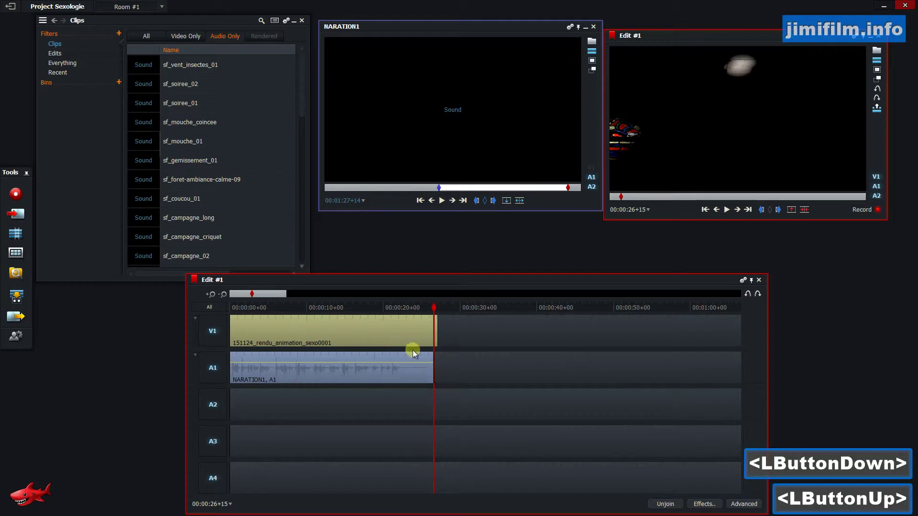
click(433, 372)
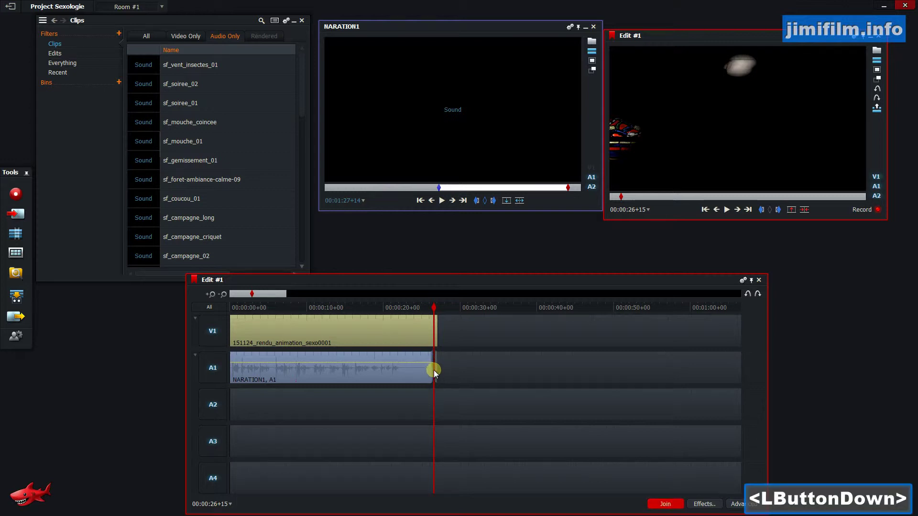
- Extend the narration's end on A1 to 00:00:27+00, level with the animation clip, and add a fade-out of about 3 seconds
click(433, 371)
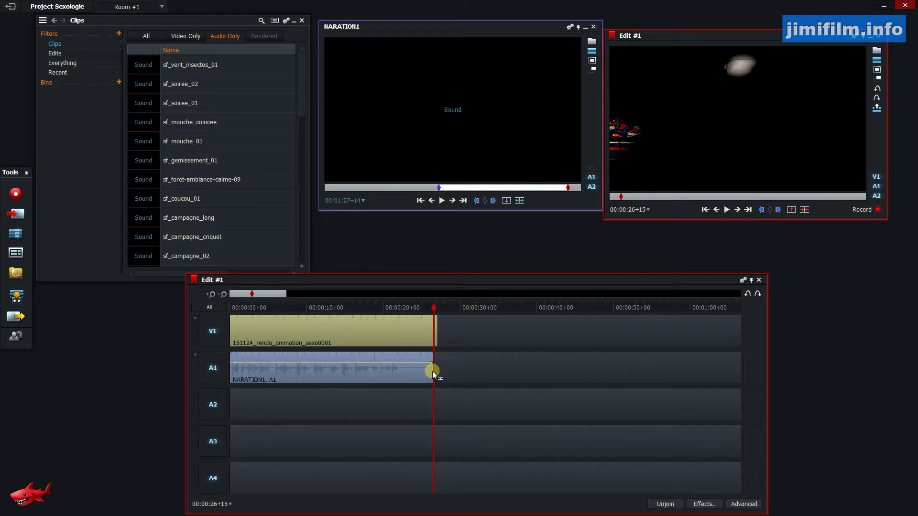
drag(432, 371, 435, 371)
right_click(434, 355)
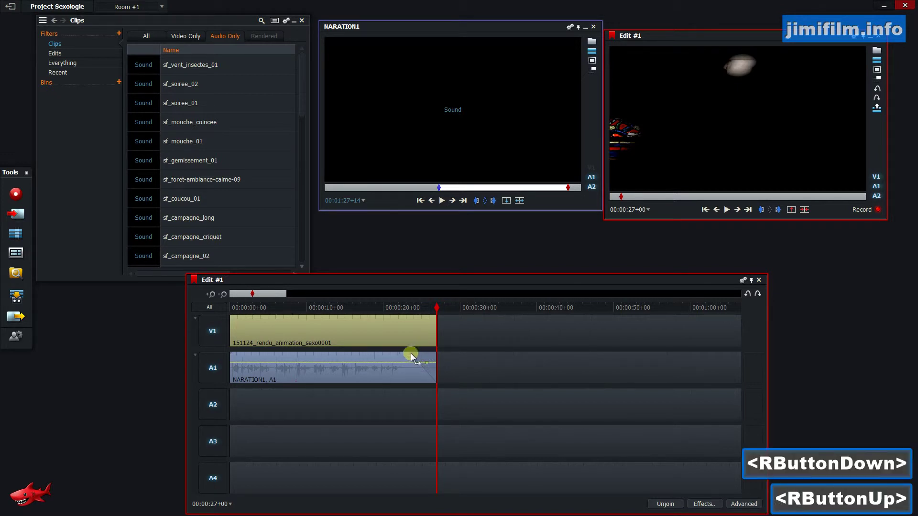
- Add a fade-in at the start of the narration on A1 and shorten it to a minimal length
right_click(232, 356)
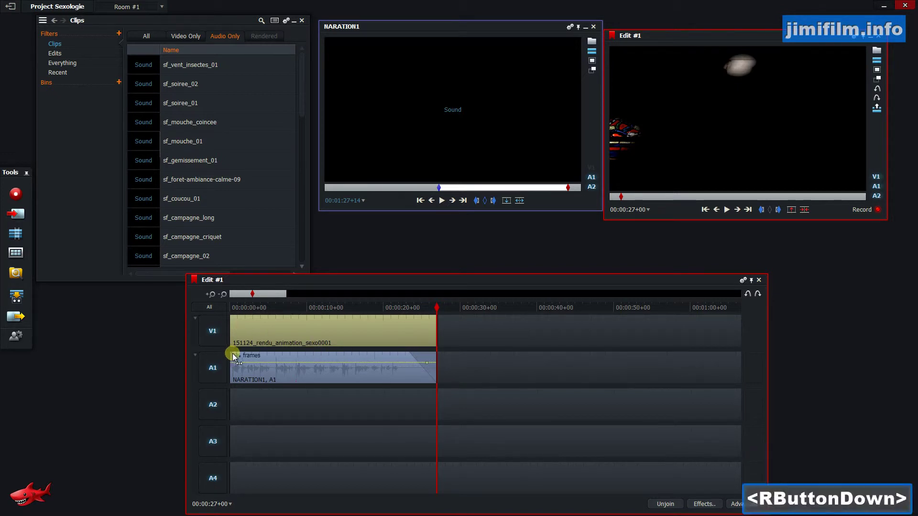
right_click(434, 317)
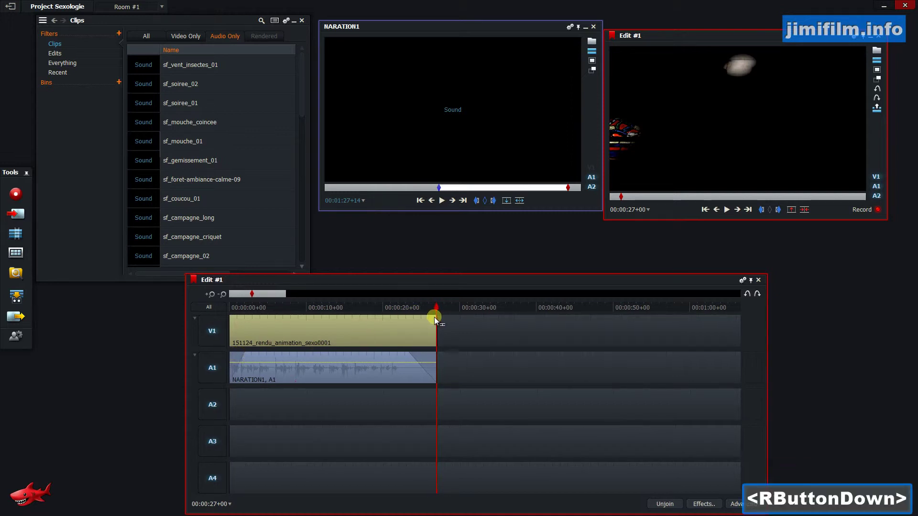
right_click(245, 358)
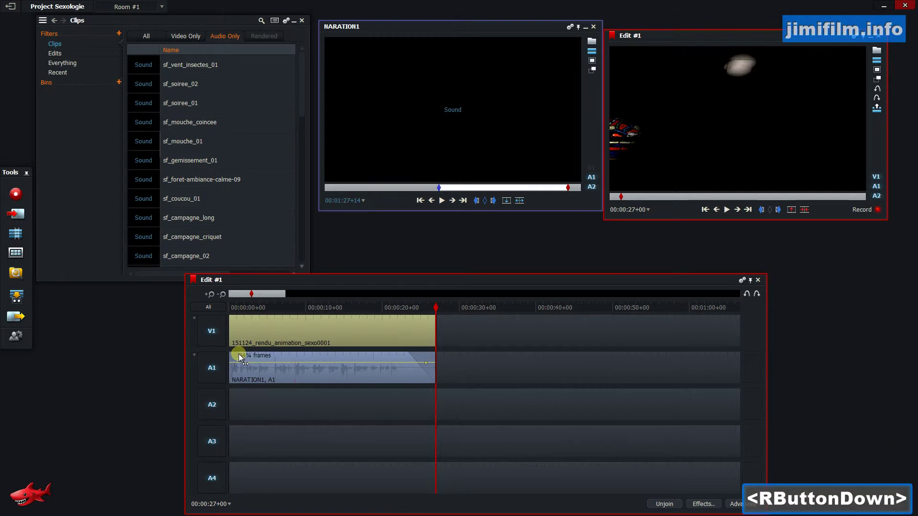
right_click(232, 357)
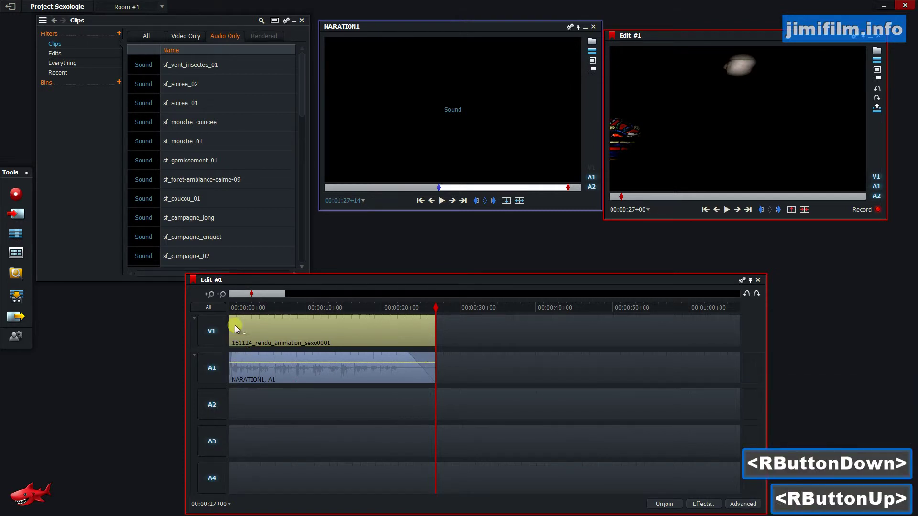
- Play the opening of the edit, and mark the section from its start to the end of the clips at about 00:00:27
click(229, 308)
key(space)
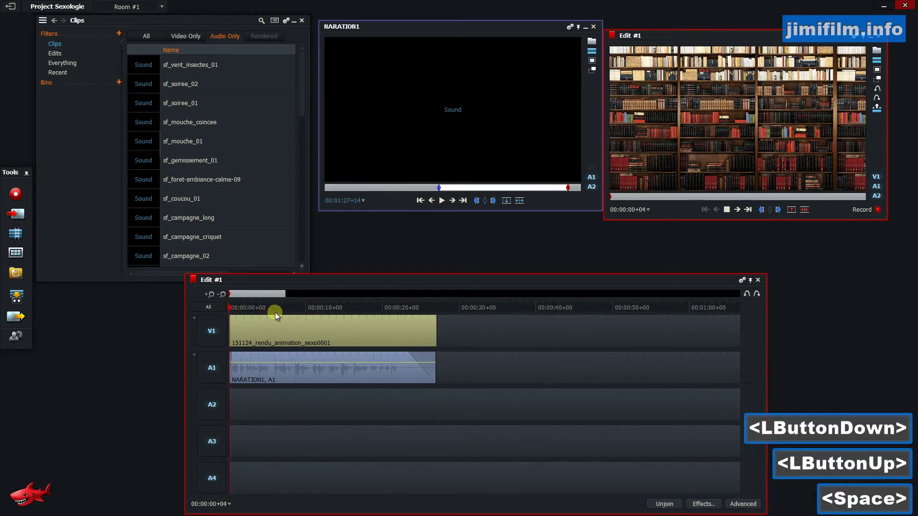
key(space)
key(space)
click(230, 308)
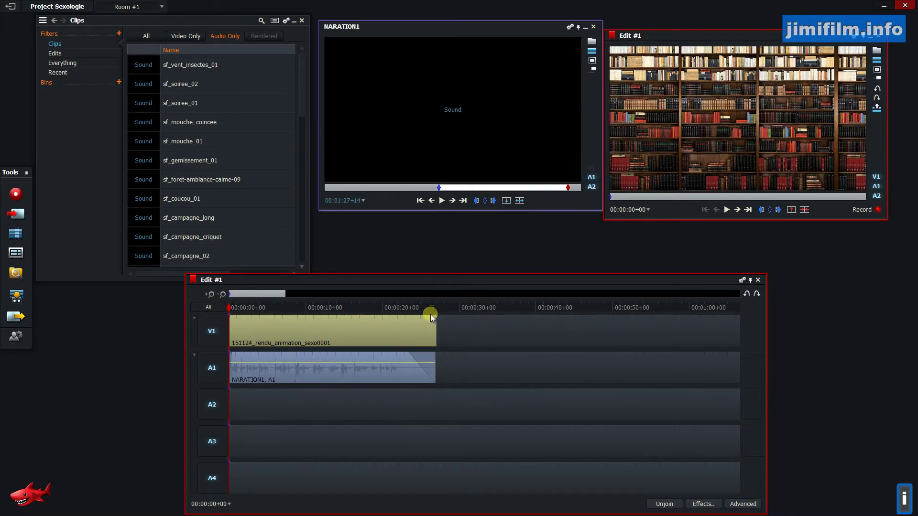
drag(239, 305, 213, 303)
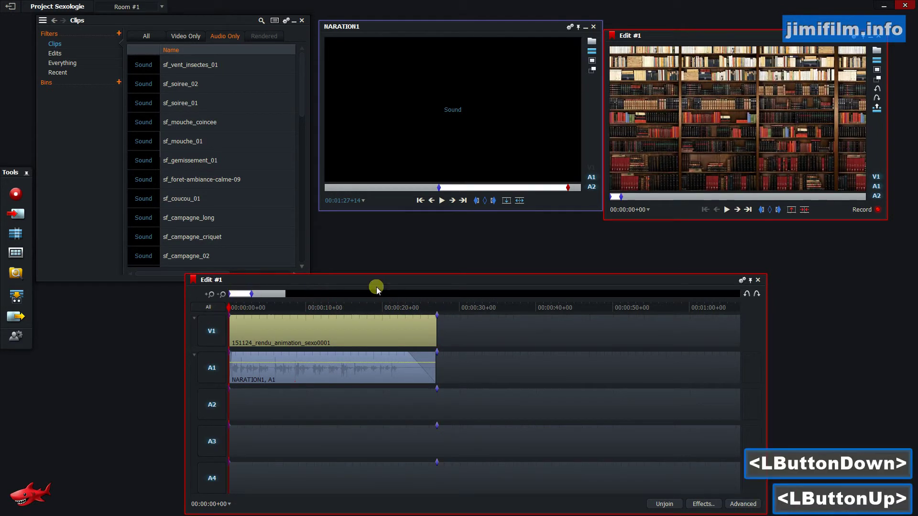
- Set up an export of Edit #1 as YouTube (H.264/MP4) at 23.98 fps and 720p, using the marked section
click(16, 317)
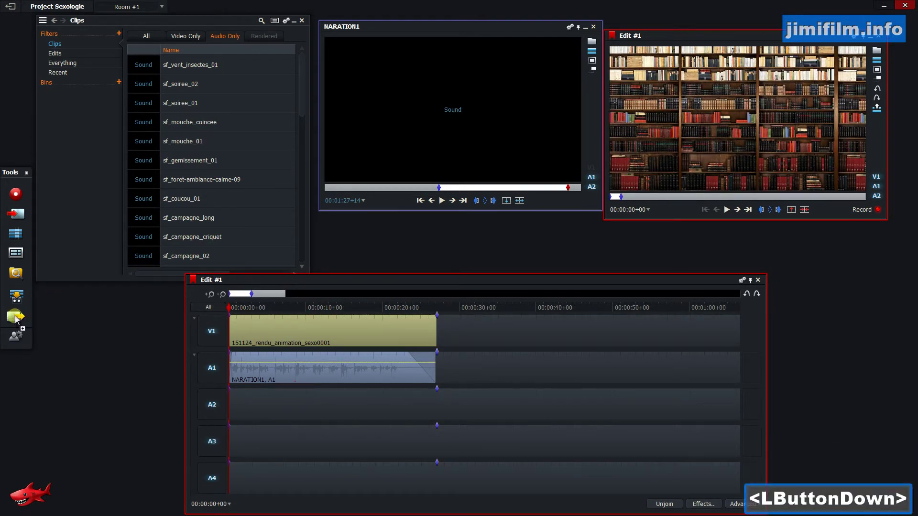
click(199, 234)
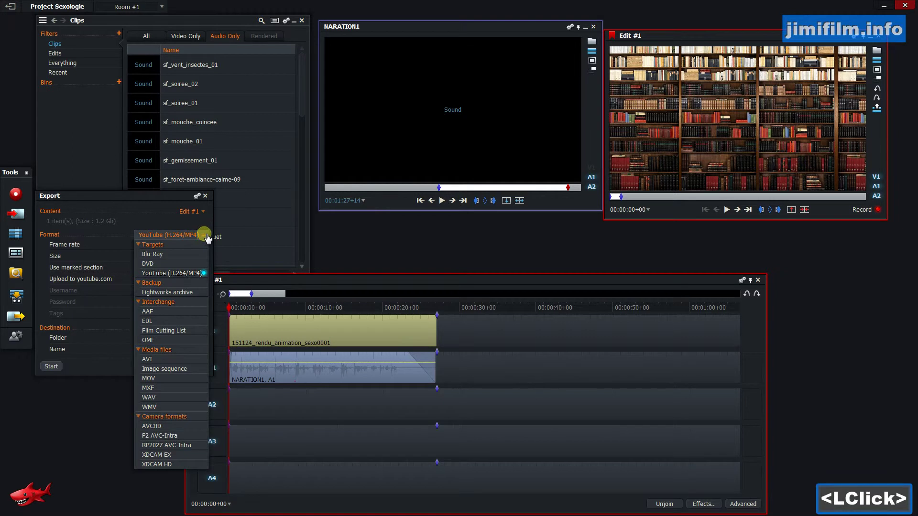
click(191, 278)
click(204, 257)
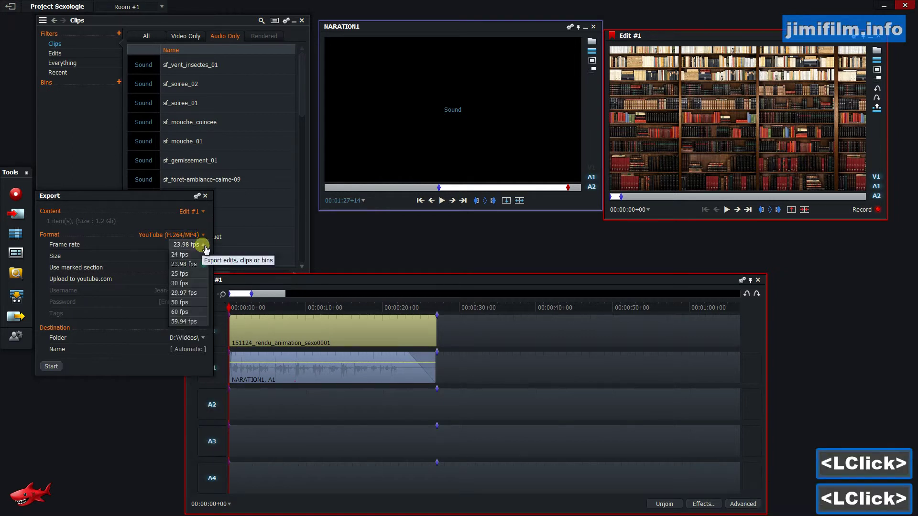
click(206, 258)
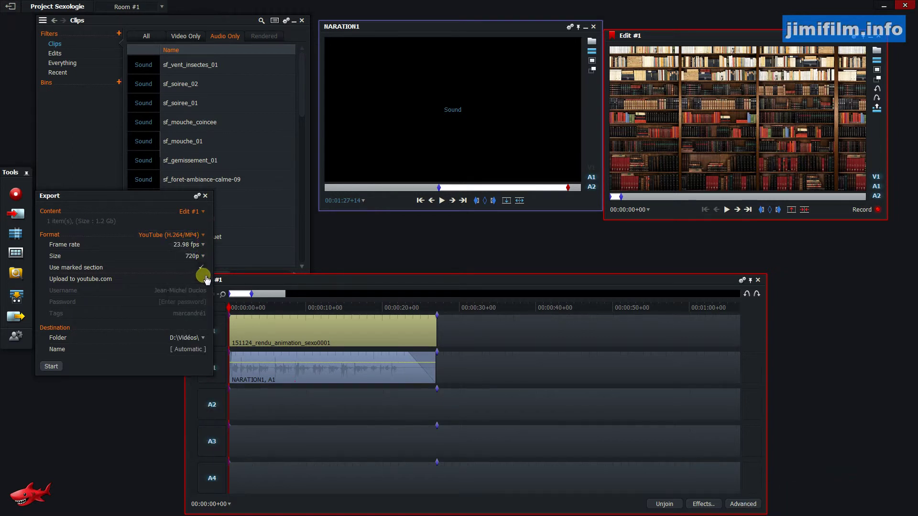
- Set the export destination folder to F:\Vidéos\Projets en cours\151116_Sexologie\Rendu_test
click(184, 347)
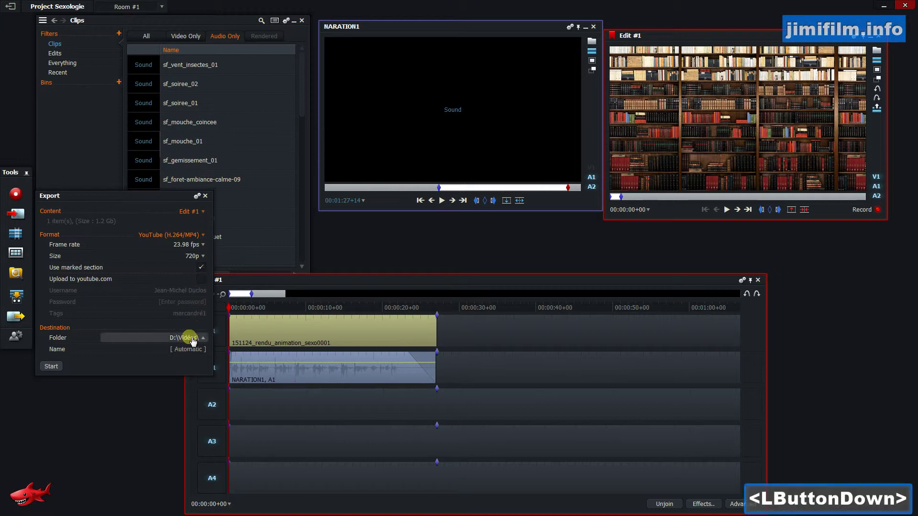
click(630, 171)
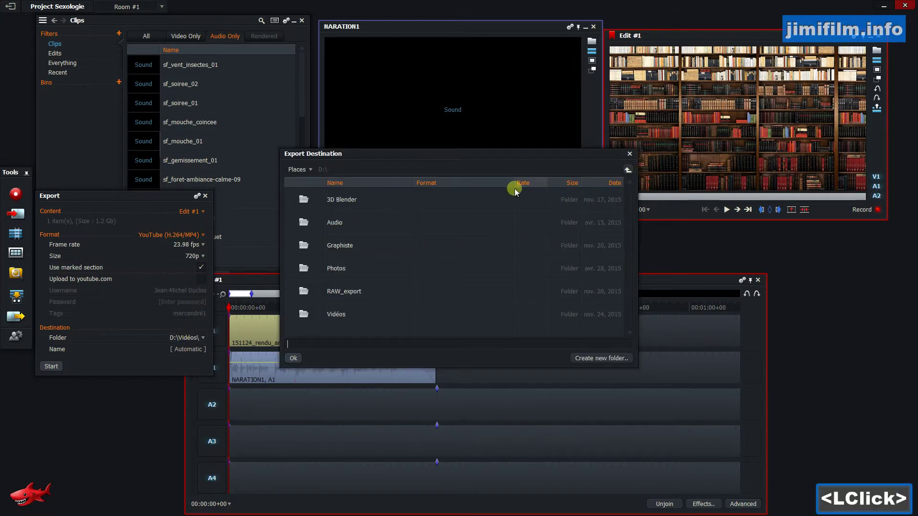
click(628, 173)
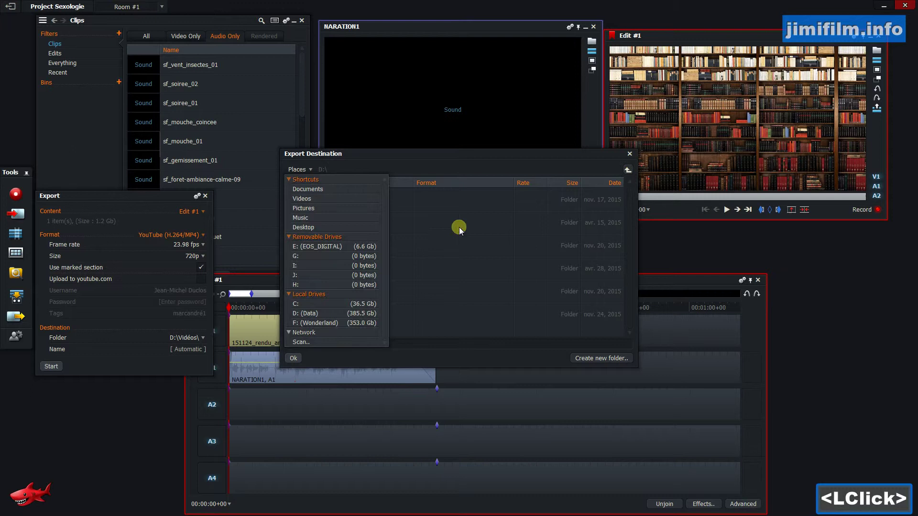
click(330, 323)
double_click(338, 290)
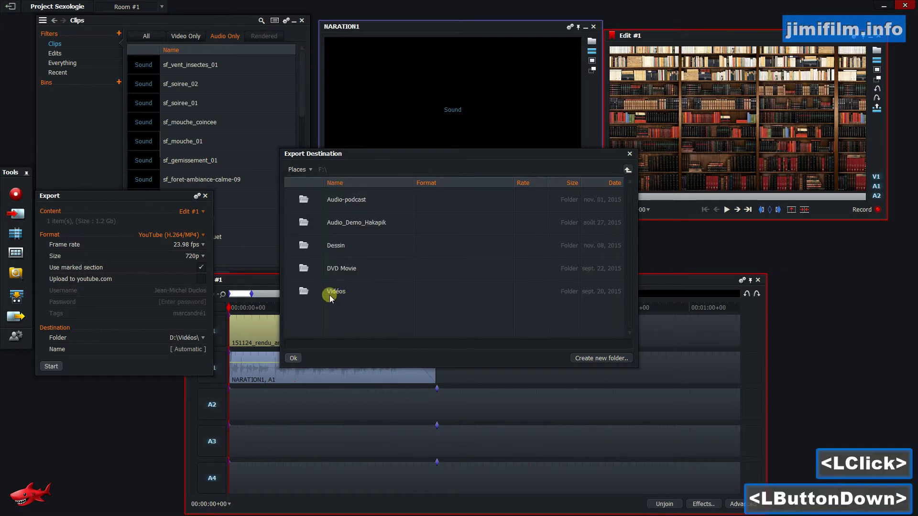
double_click(341, 245)
click(354, 203)
double_click(354, 203)
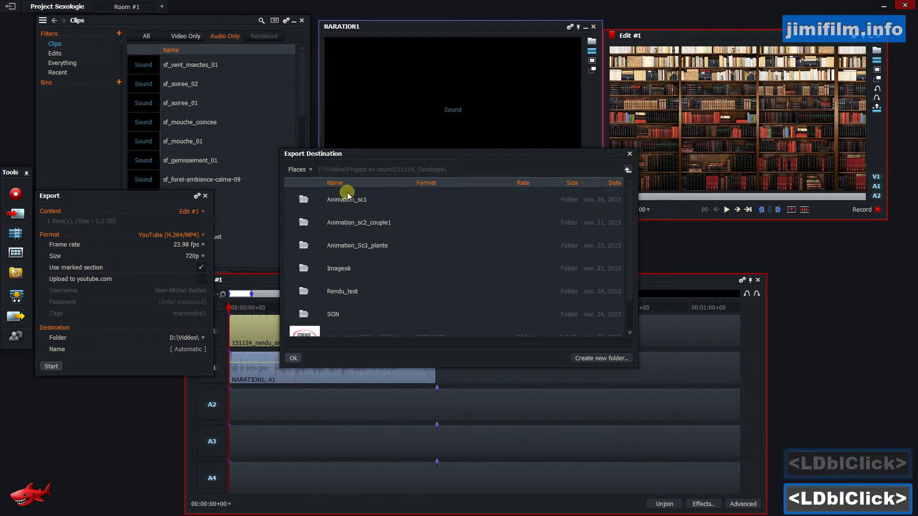
double_click(332, 292)
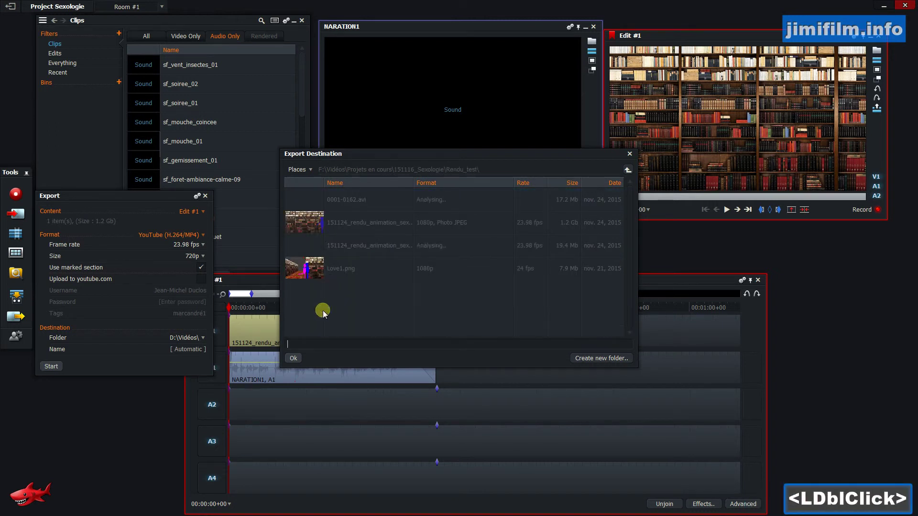
click(307, 344)
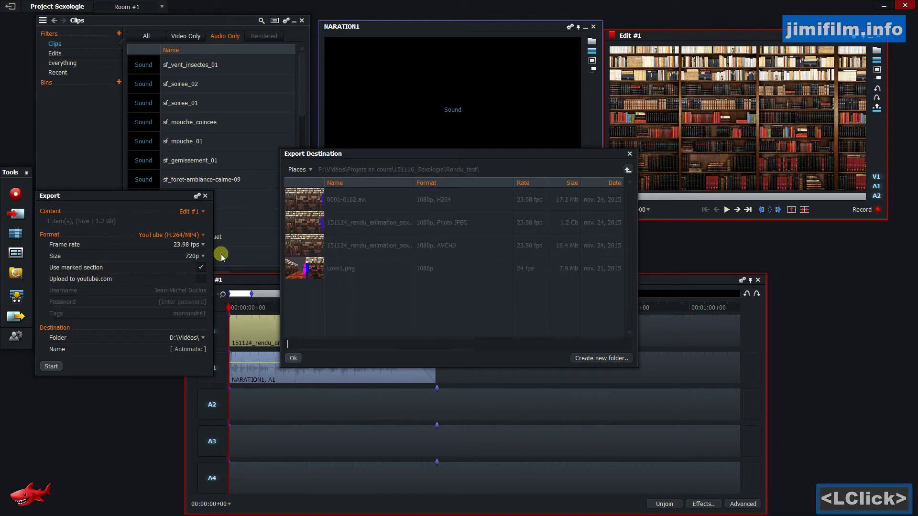
click(293, 358)
- Name the export 151124_Sexo_001 and start it
click(200, 351)
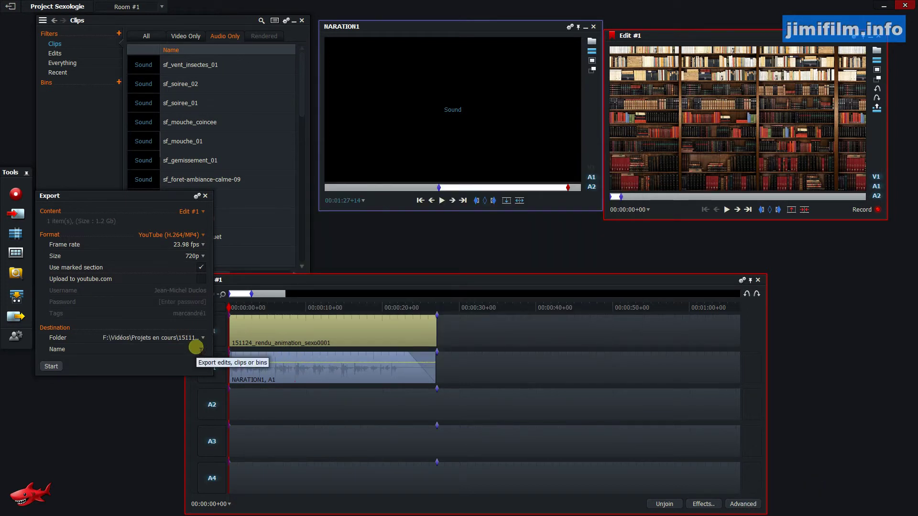
text(1511)
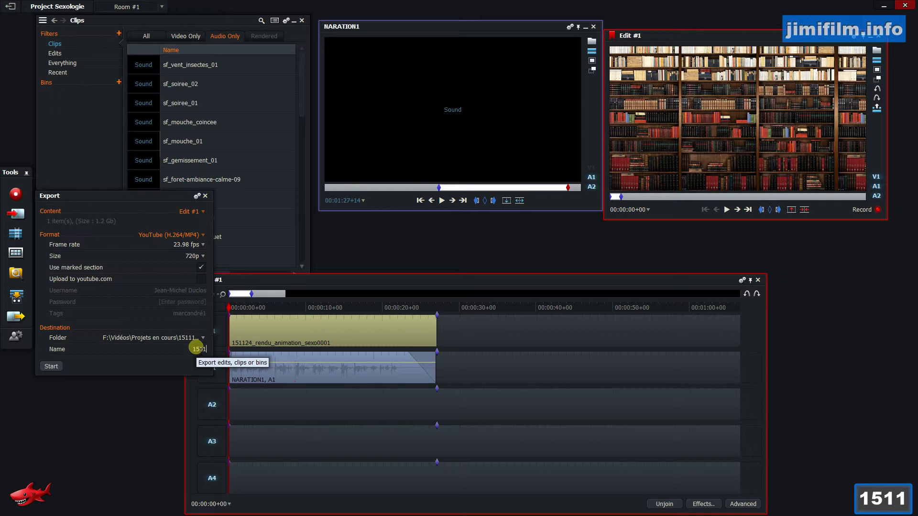
text(24_)
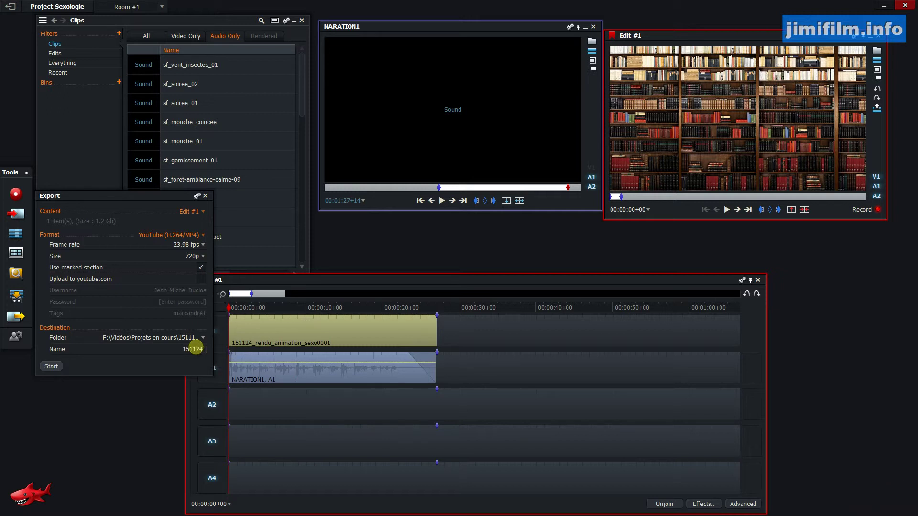
text(Sexol)
key(BackSpace)
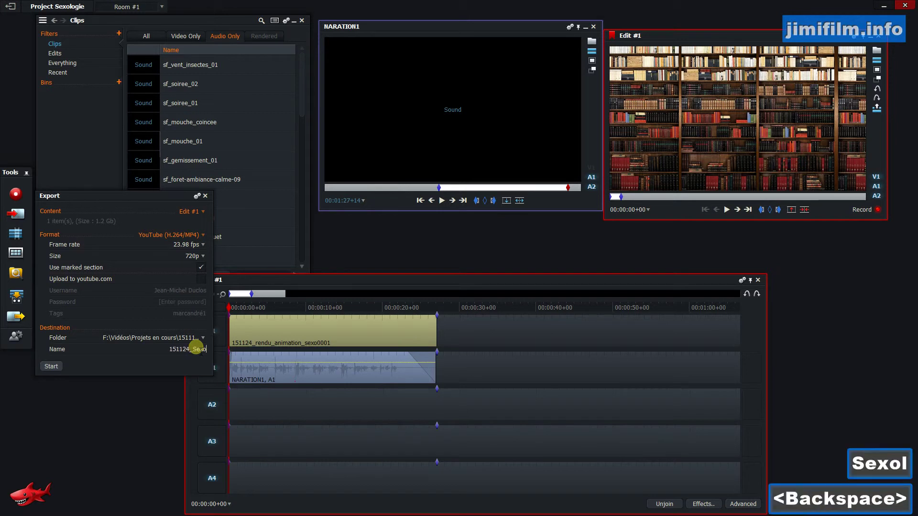
text(_001)
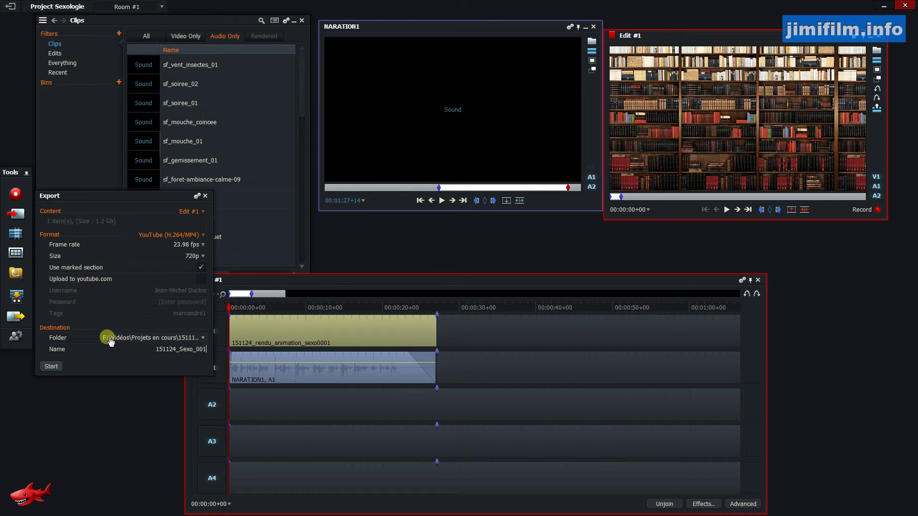
click(52, 366)
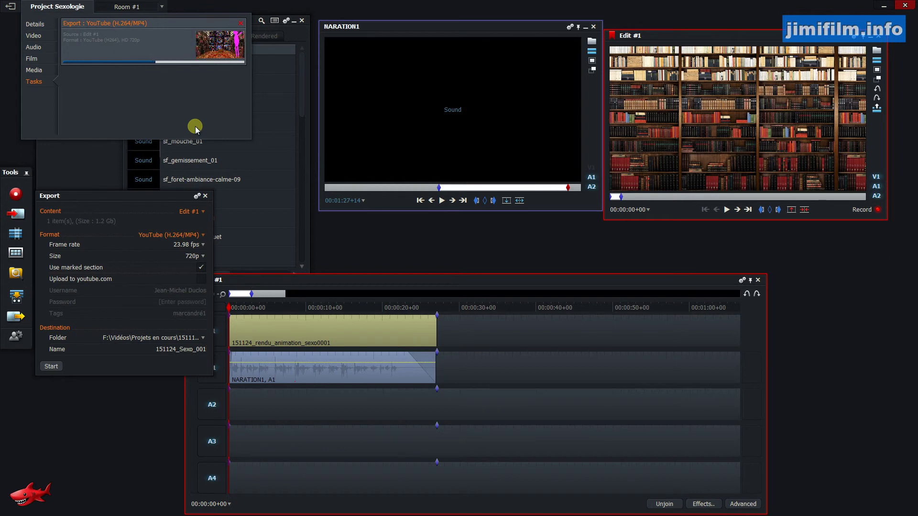
- Open the exported 151124_Sexo_001.mp4 from the tasks log's file link, play its first seconds in VLC, and pause it
click(444, 282)
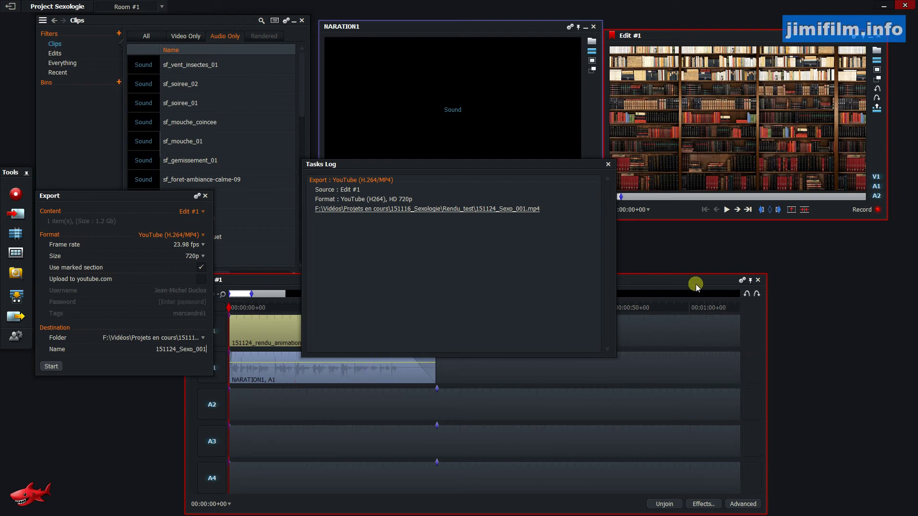
click(423, 211)
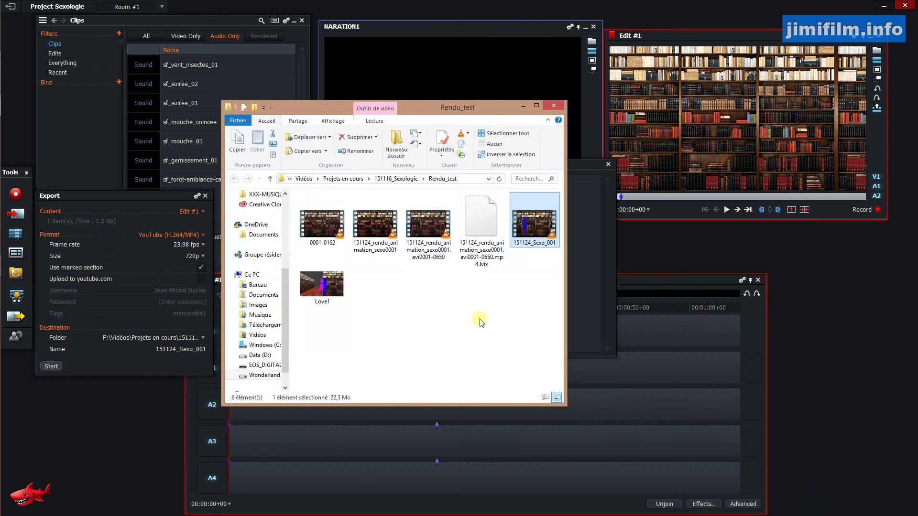
click(545, 232)
double_click(533, 227)
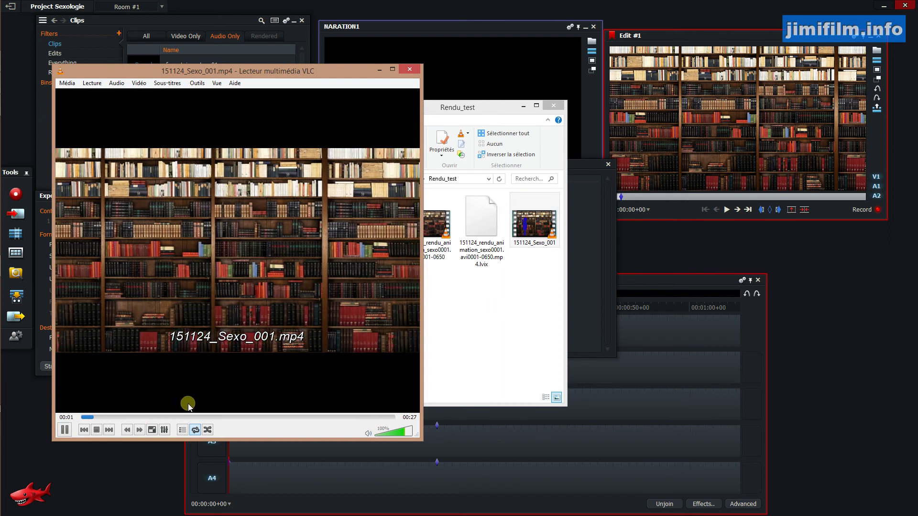
click(66, 429)
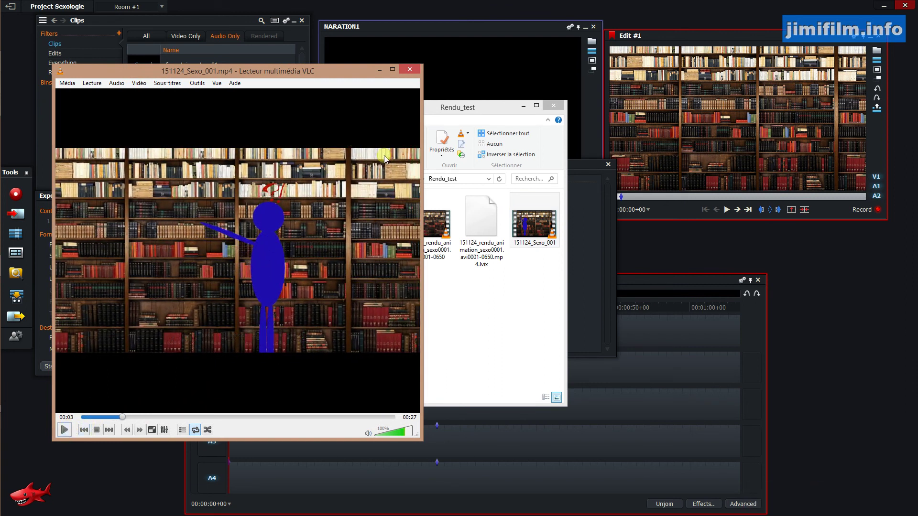